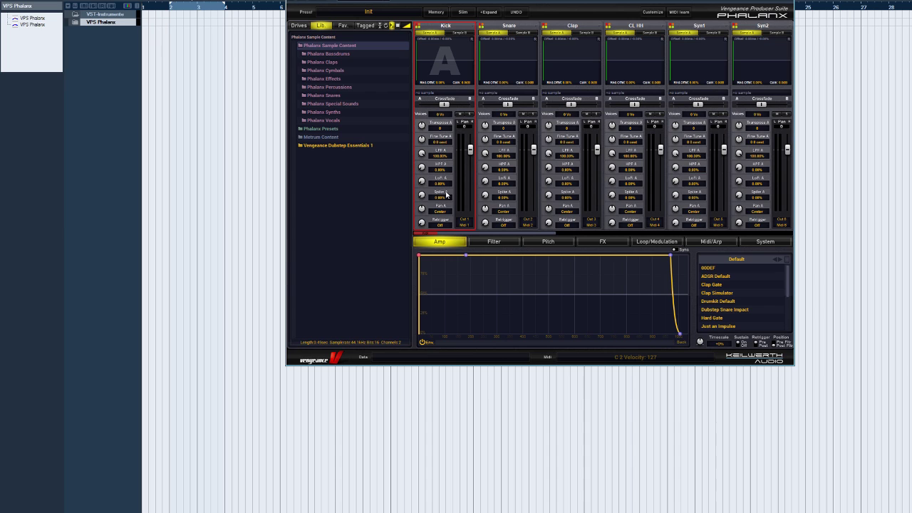
- Enable 'Alle Ausgänge aktivieren' for Phalanx so every output gets its own mixer channel
key(F11)
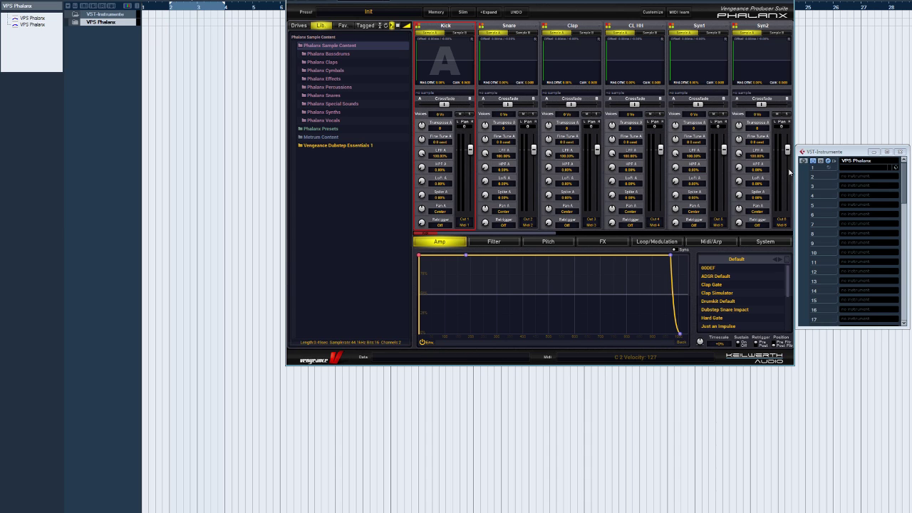
key(F3)
click(834, 163)
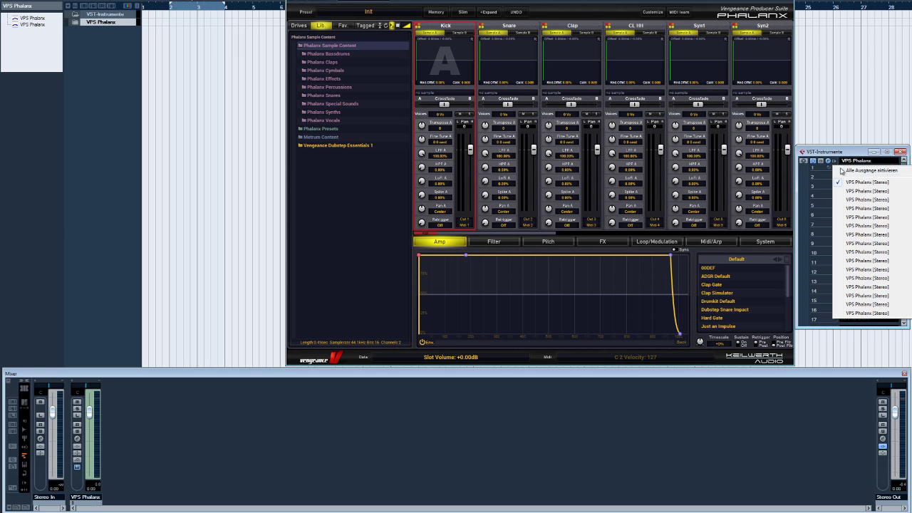
click(849, 172)
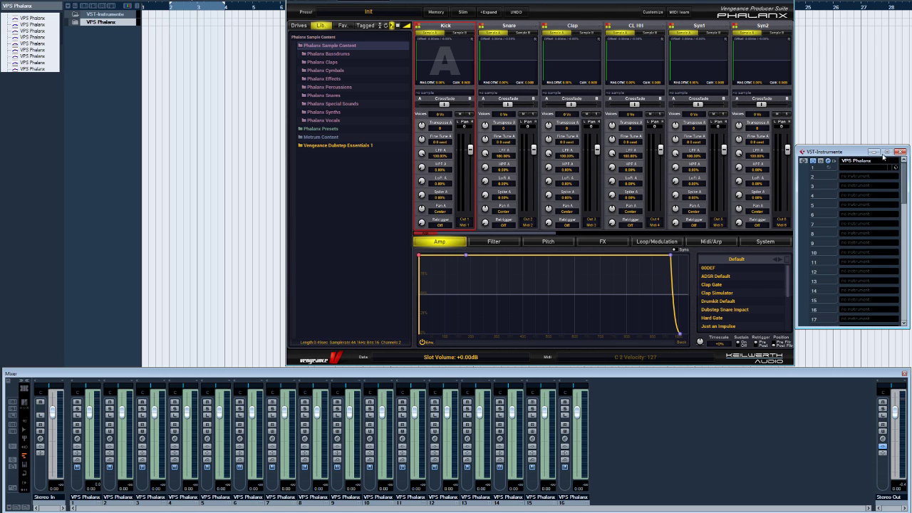
click(901, 151)
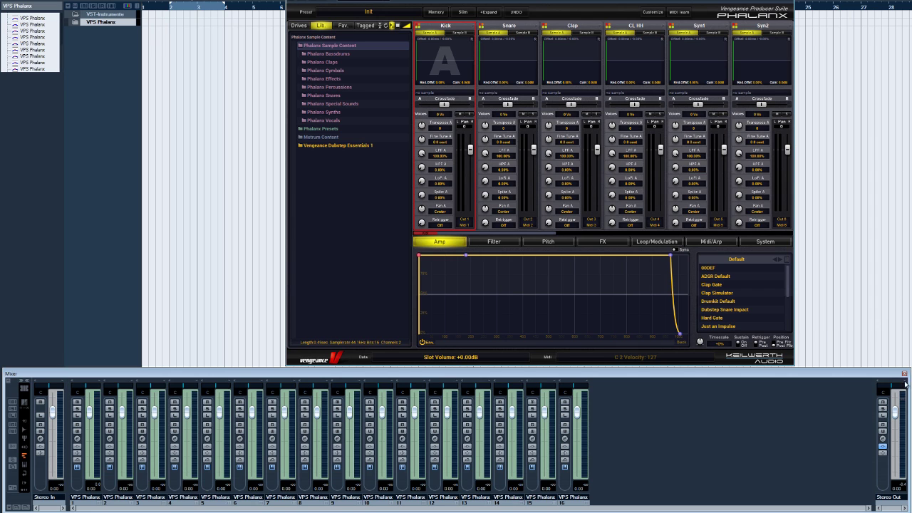
- Load Dubstep Kick 40 from Bassdrums > Dubstep Kicks into the Kick slot
click(906, 373)
click(343, 57)
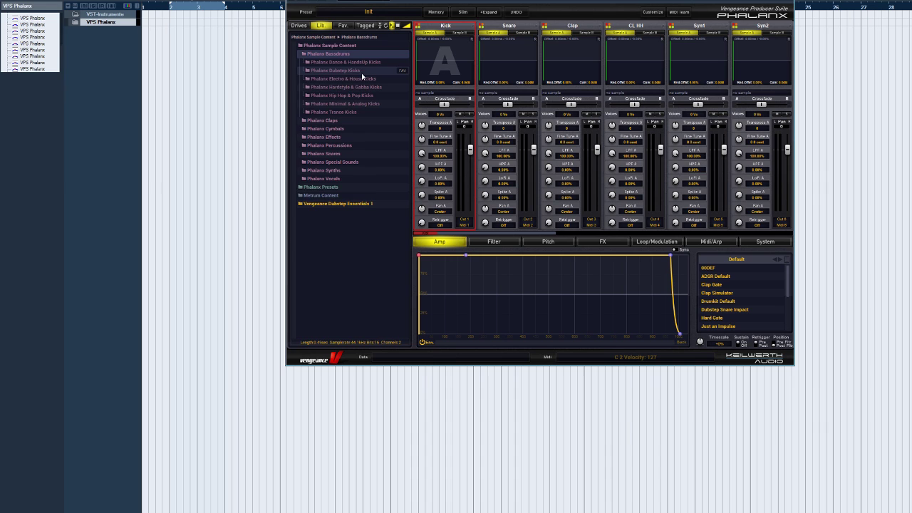
click(356, 75)
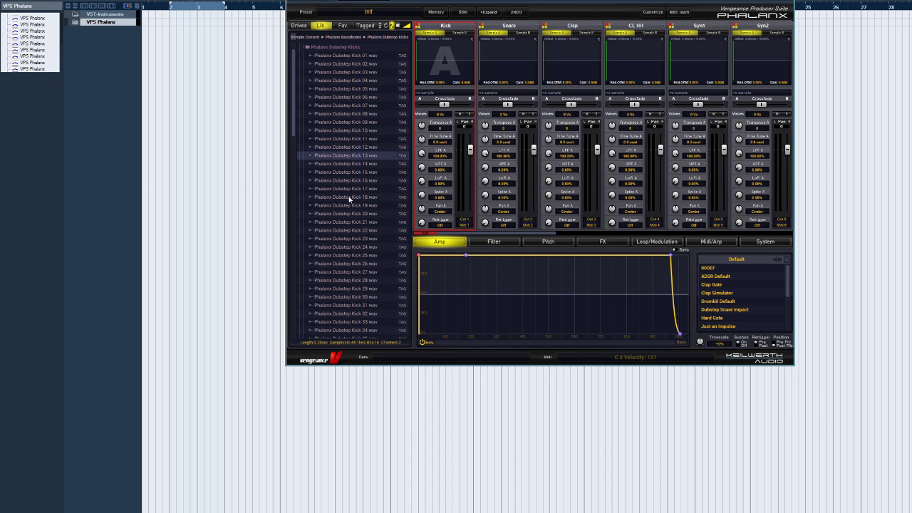
scroll(348, 265, down, 5)
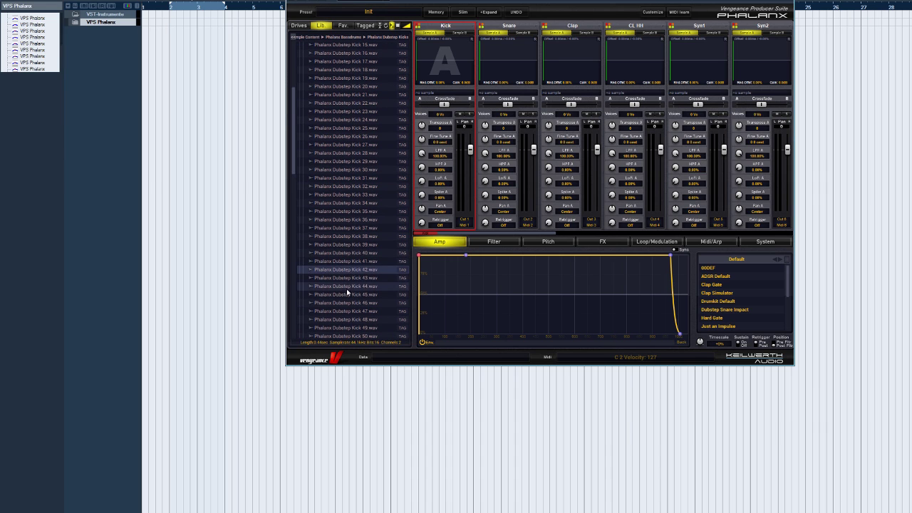
mouse_move(339, 258)
mouse_down()
mouse_move(431, 141)
mouse_move(446, 135)
mouse_up()
- Load Dubstep Snare 03 from Snares > Dubstep Snares into the Snare slot
click(512, 28)
click(308, 36)
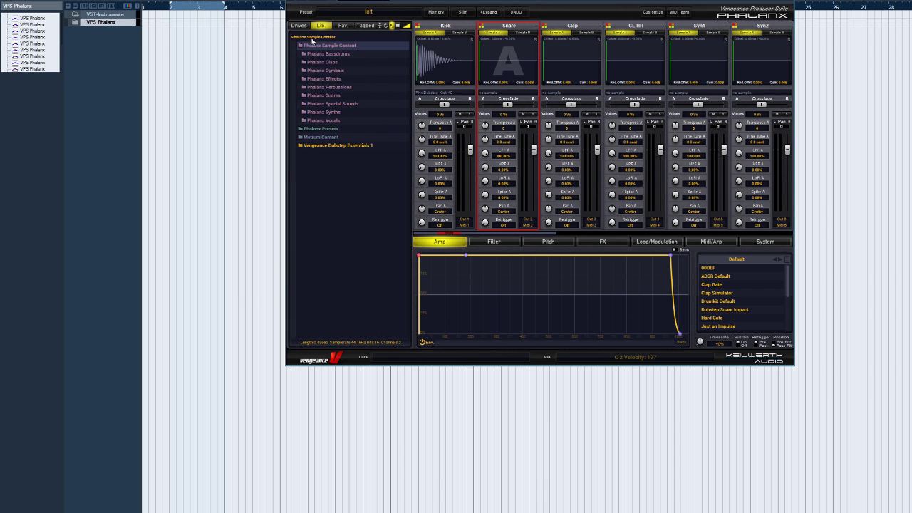
click(338, 97)
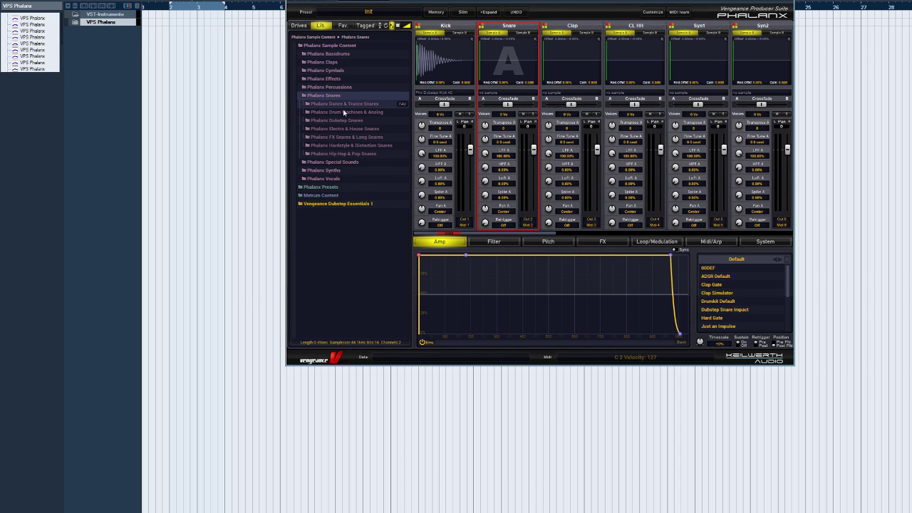
click(352, 121)
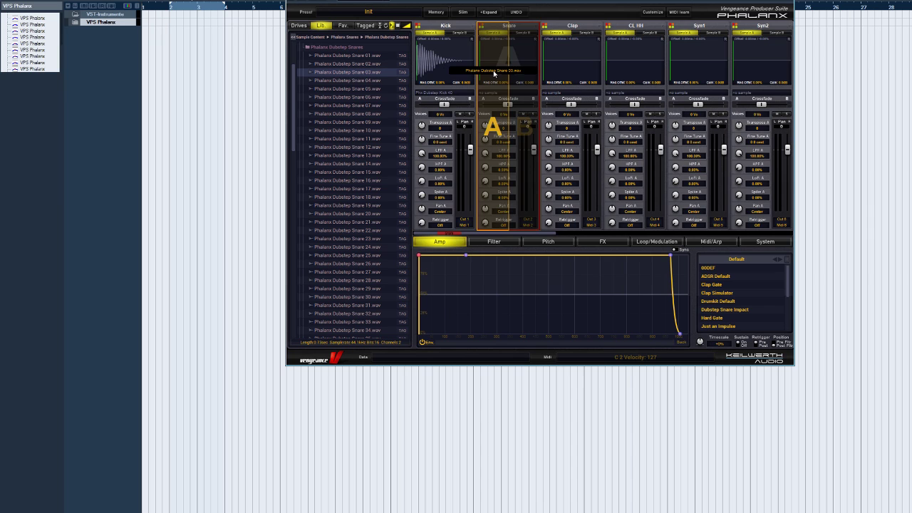
drag(342, 74, 497, 73)
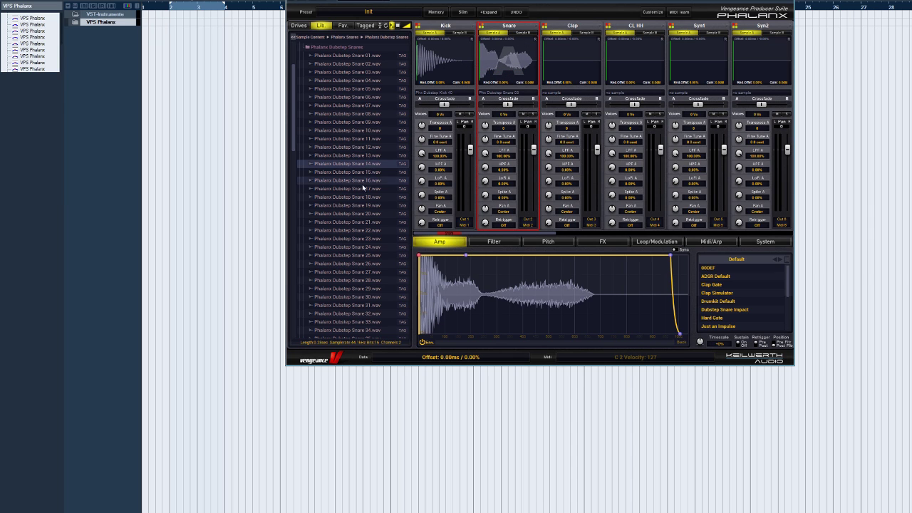
mouse_move(379, 179)
mouse_down()
mouse_move(529, 76)
mouse_move(529, 63)
mouse_up()
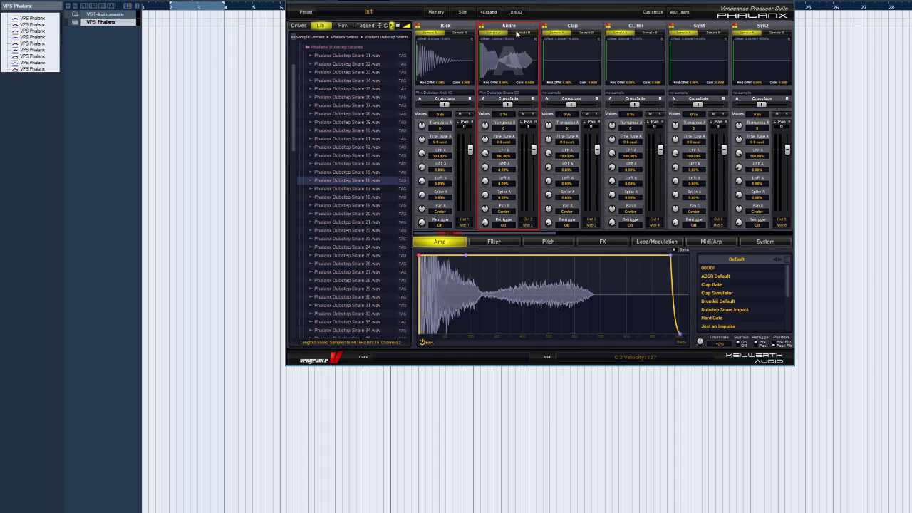
- Preview Long Trance Claps and load Long Trance Clap 30 into the Clap slot
click(562, 27)
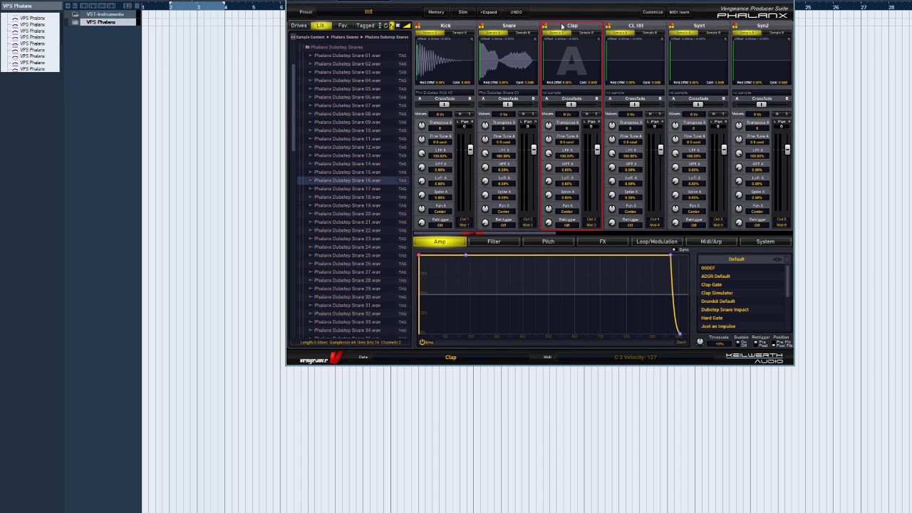
click(327, 44)
click(341, 71)
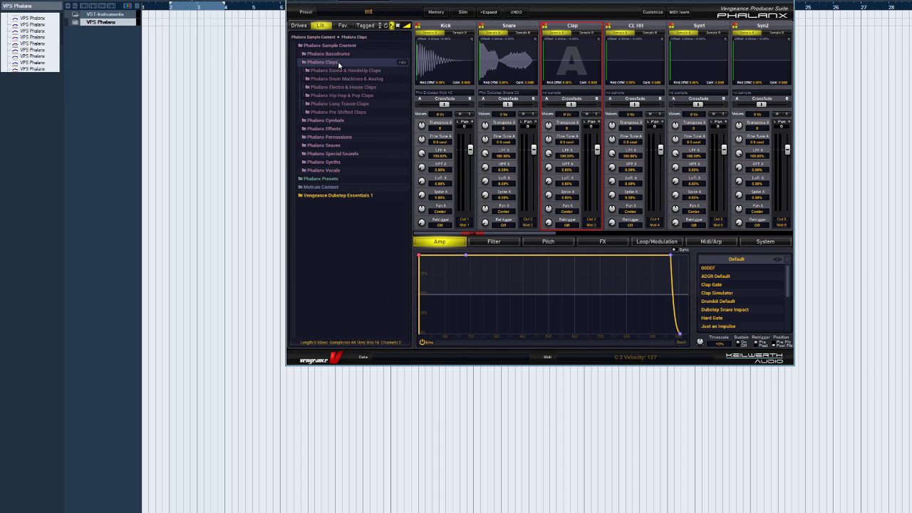
click(352, 104)
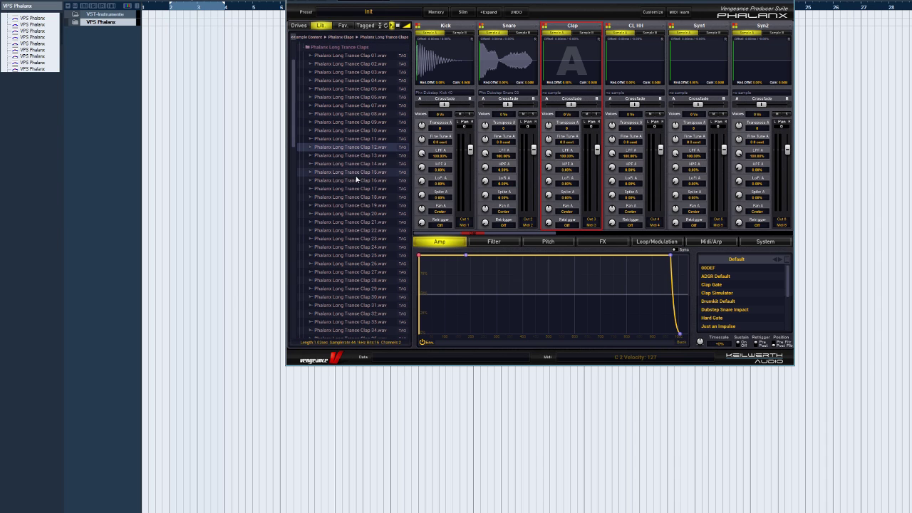
click(348, 209)
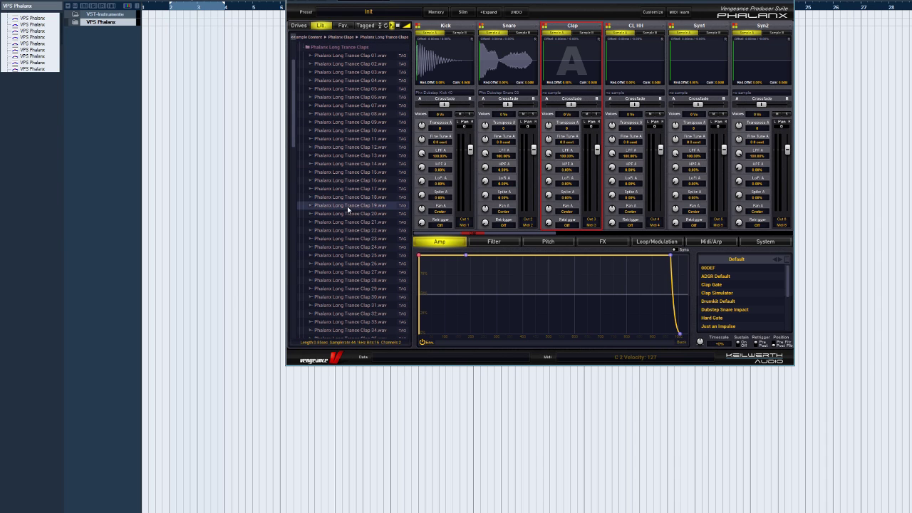
click(352, 272)
click(354, 298)
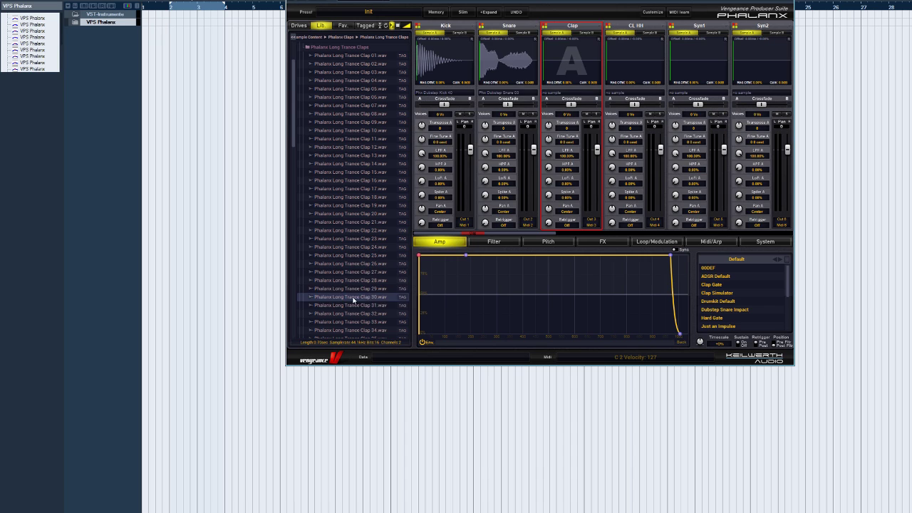
drag(353, 299, 562, 93)
- Load Hihat Closed 61 into the CL HH slot, then replace it with Phalanx Ride 13
click(636, 26)
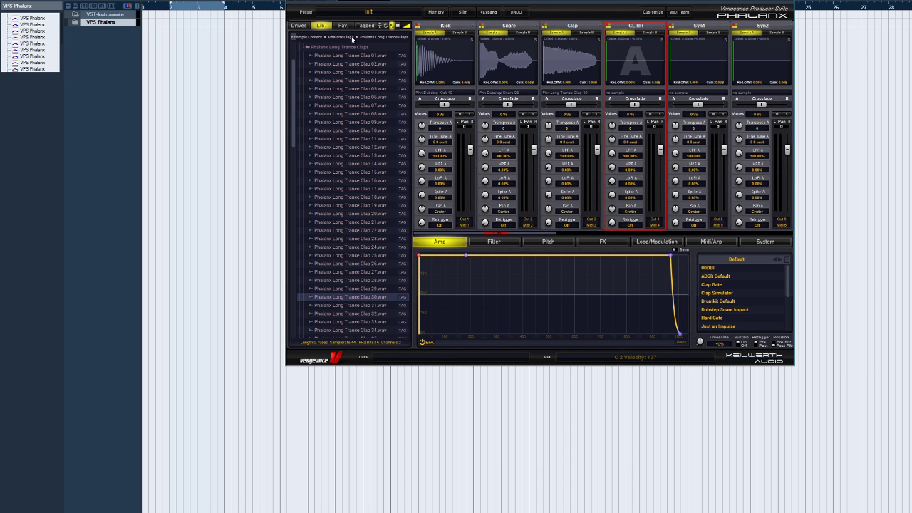
click(312, 38)
click(340, 71)
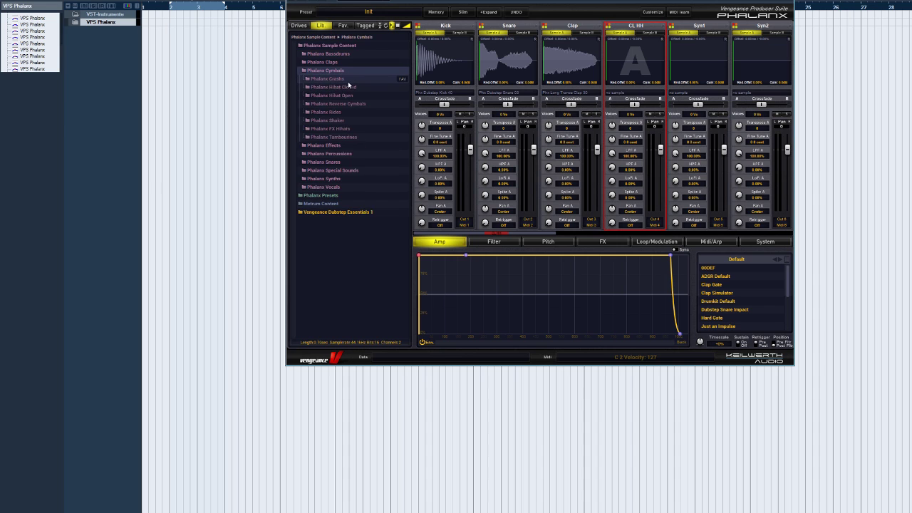
click(342, 87)
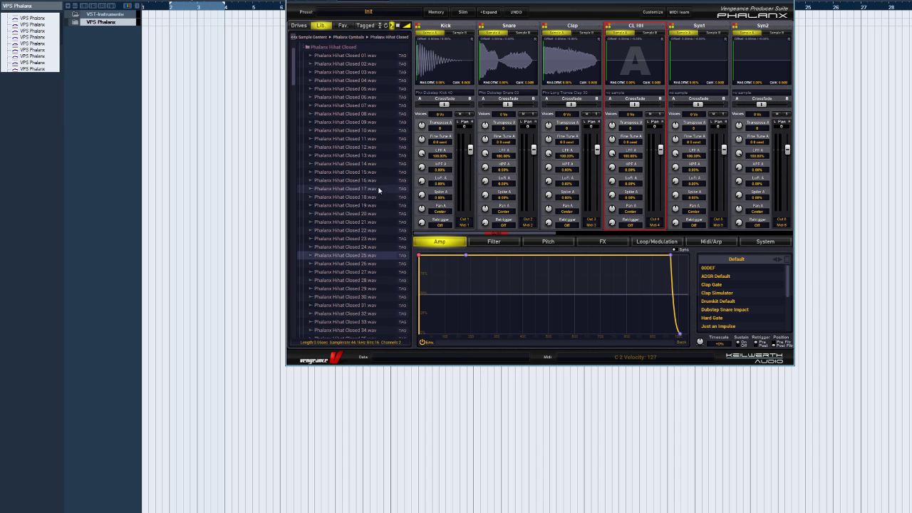
scroll(374, 185, down, 5)
scroll(368, 175, down, 8)
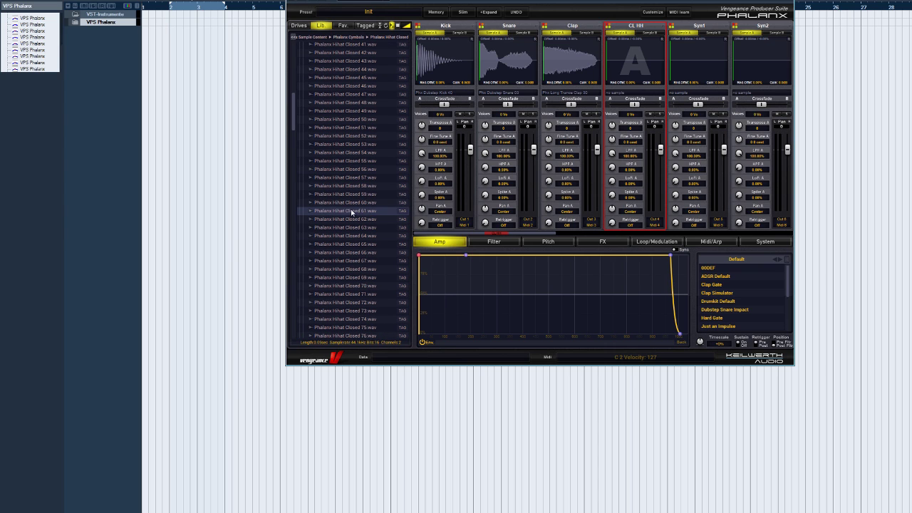
drag(350, 211, 525, 68)
click(349, 37)
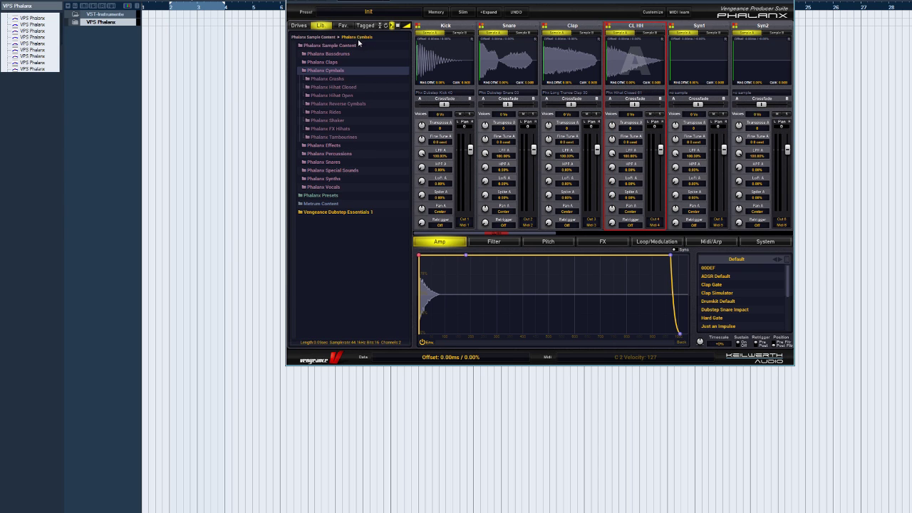
double_click(344, 114)
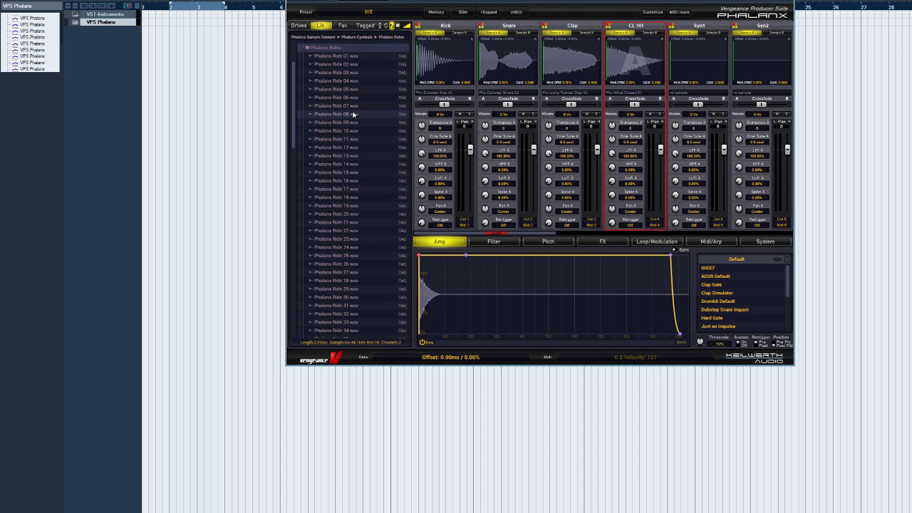
click(352, 230)
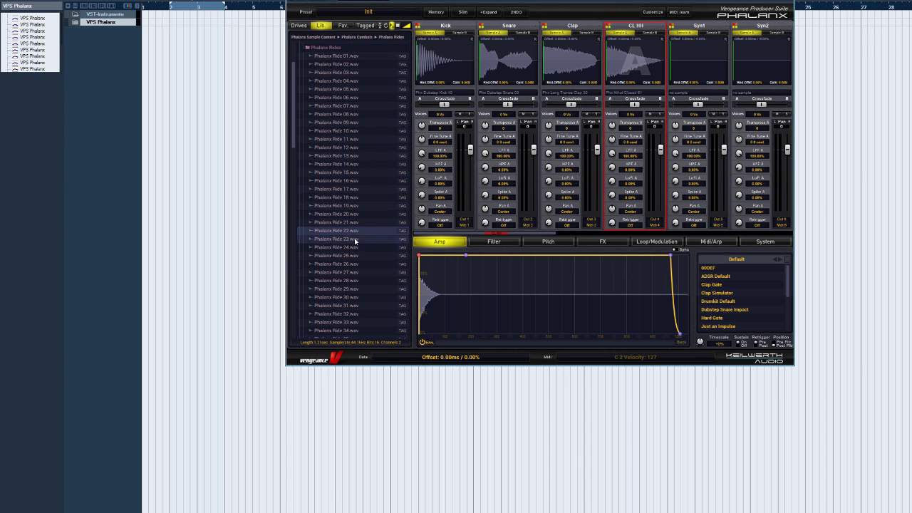
mouse_move(334, 155)
mouse_down()
mouse_move(643, 100)
mouse_move(642, 89)
mouse_up()
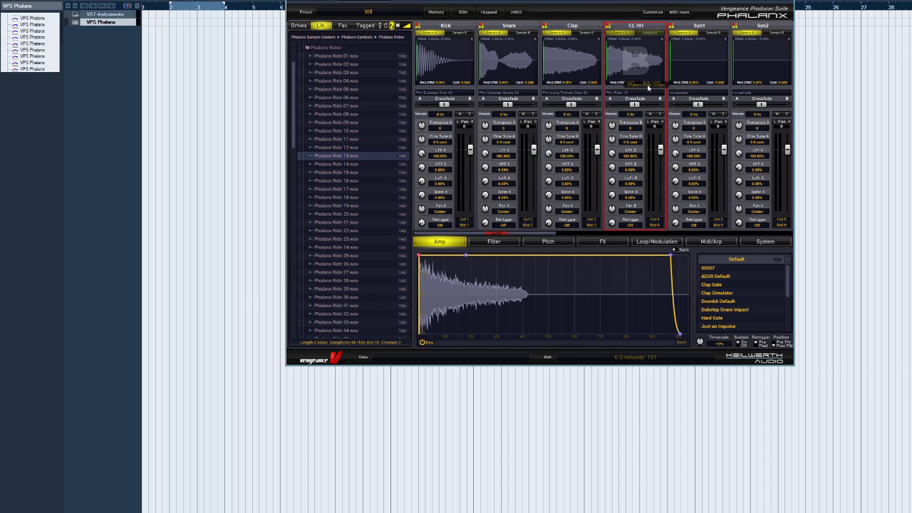
- Load Dubstep Oneshot 4 from Phalanx Synths onto the Syn1 pad
click(699, 28)
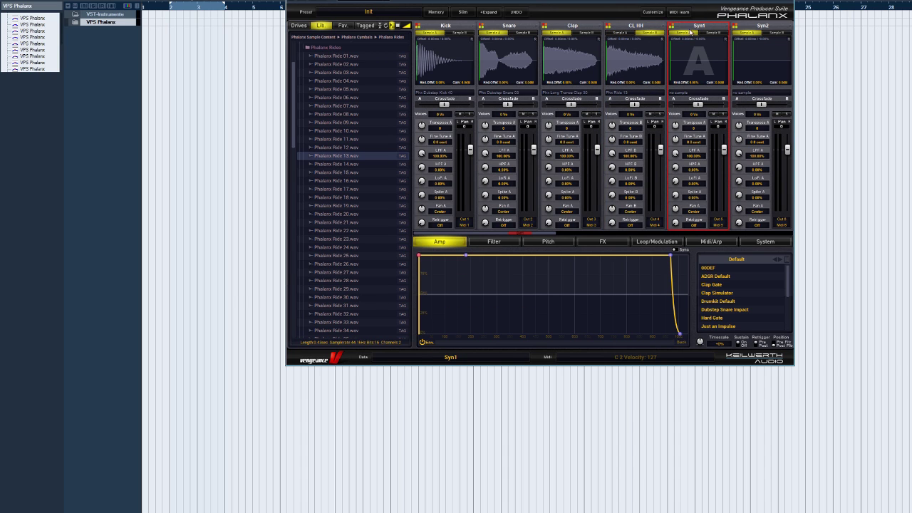
click(322, 48)
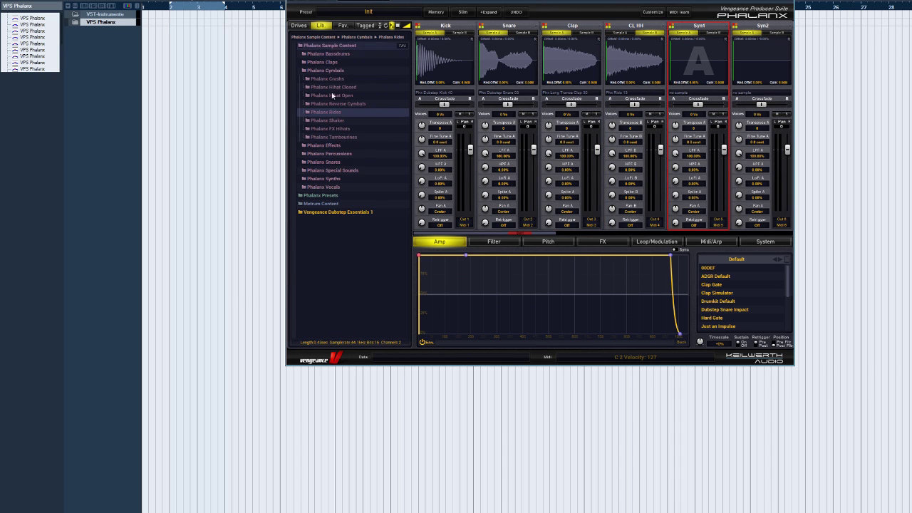
click(340, 179)
click(350, 223)
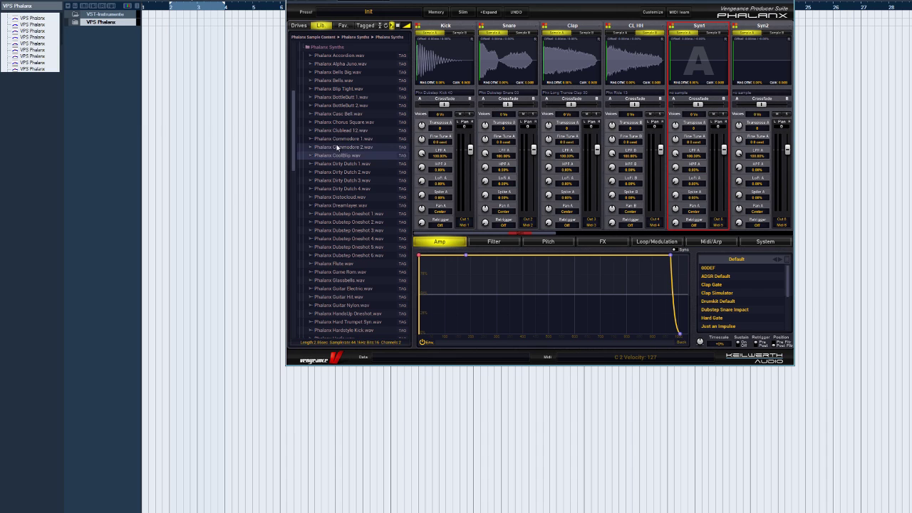
click(339, 188)
drag(337, 203, 335, 242)
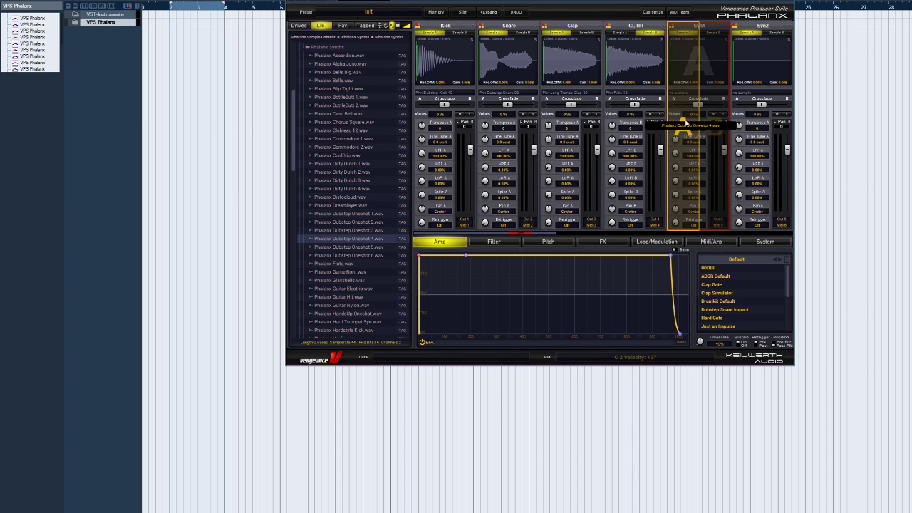
drag(336, 242, 684, 125)
- Load Dubstep Oneshot 5 onto the Syn2 pad
click(752, 29)
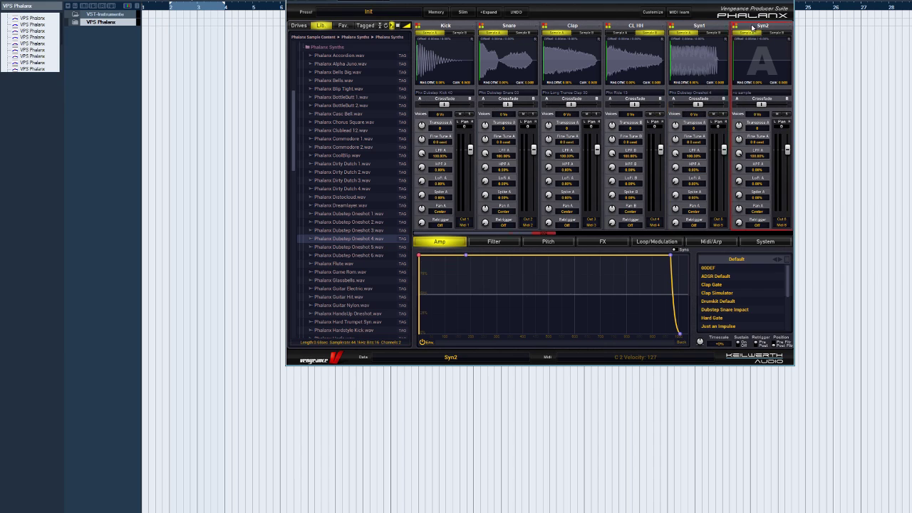
click(364, 255)
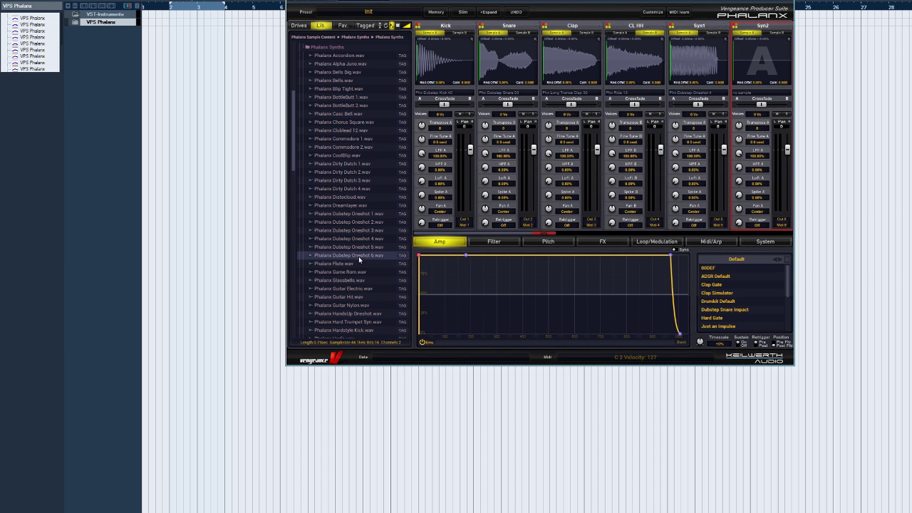
click(357, 251)
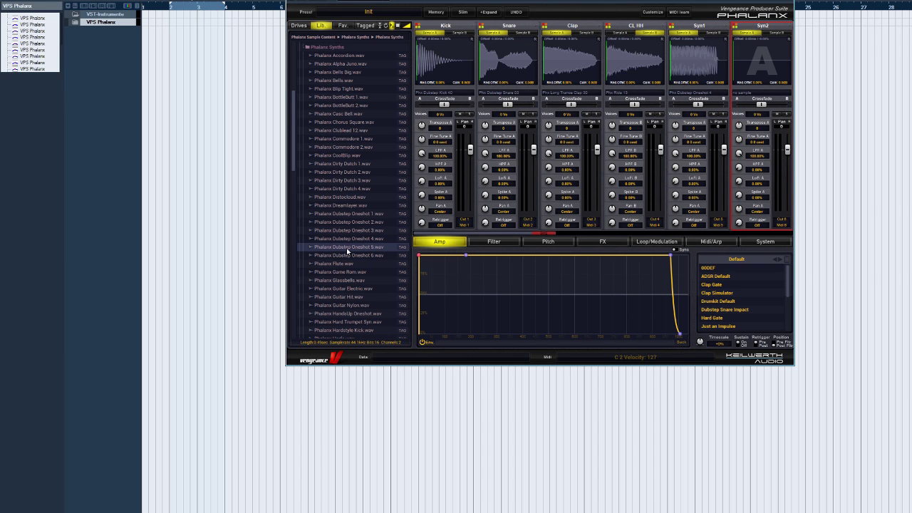
drag(350, 243, 756, 117)
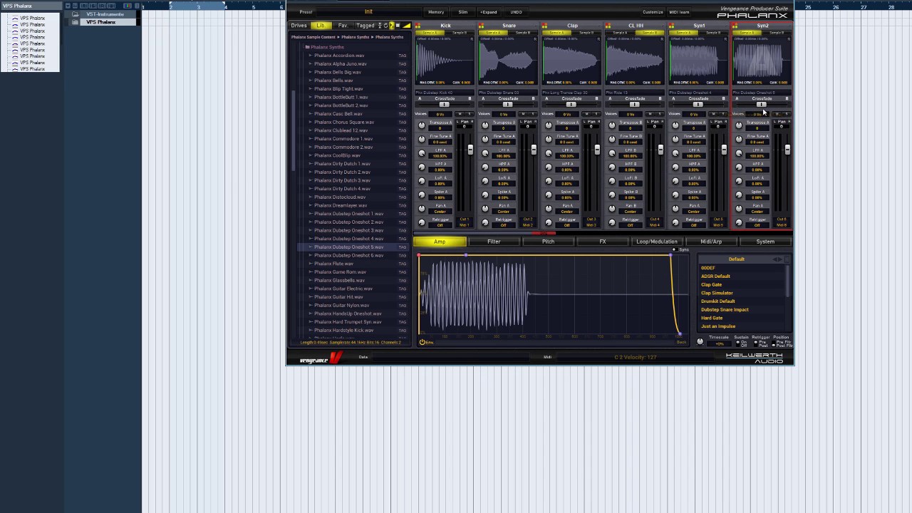
- Colour the Syn1 and Syn2 pads purple
click(675, 26)
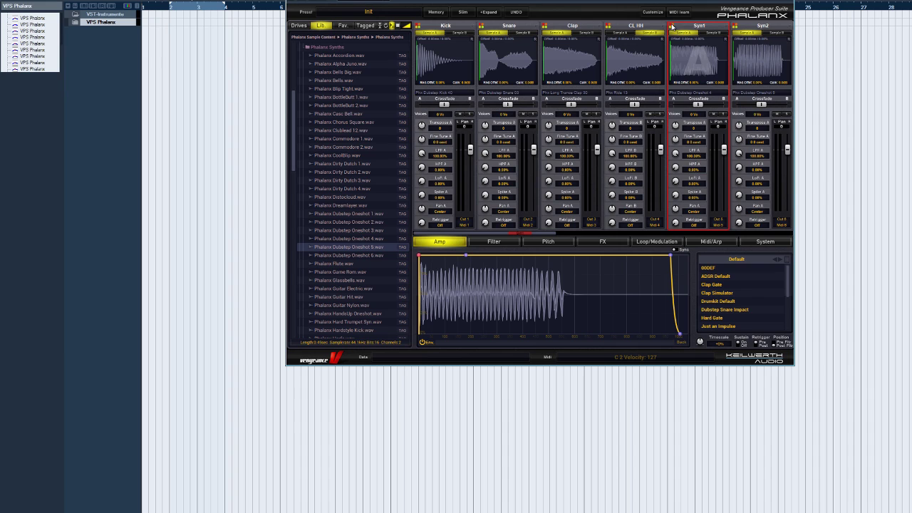
click(680, 85)
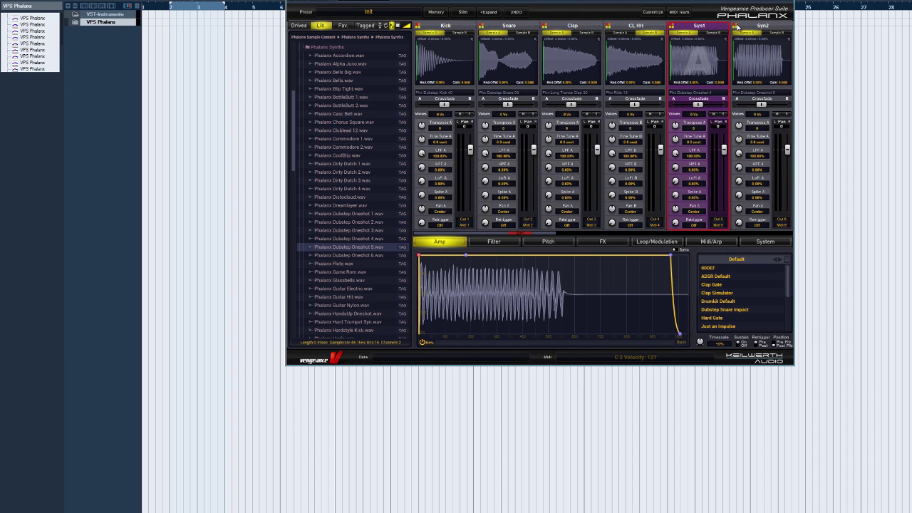
click(737, 26)
click(740, 97)
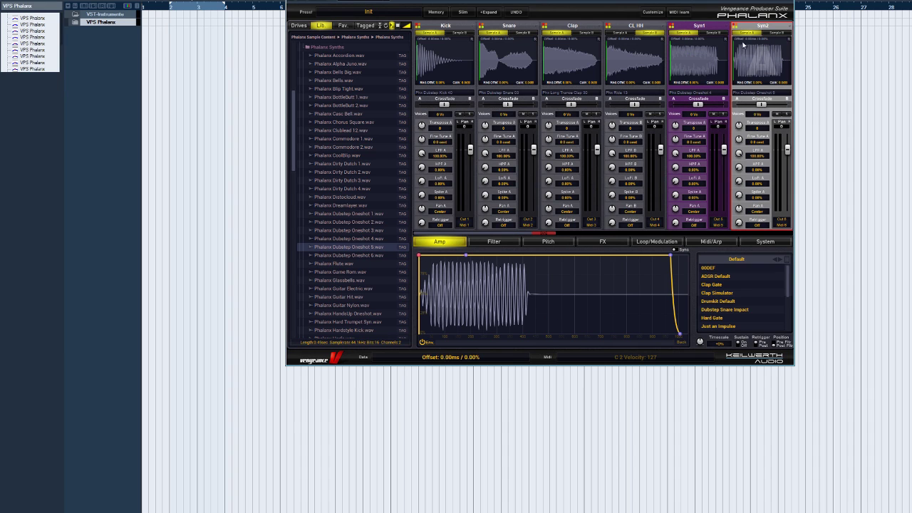
click(738, 27)
click(741, 88)
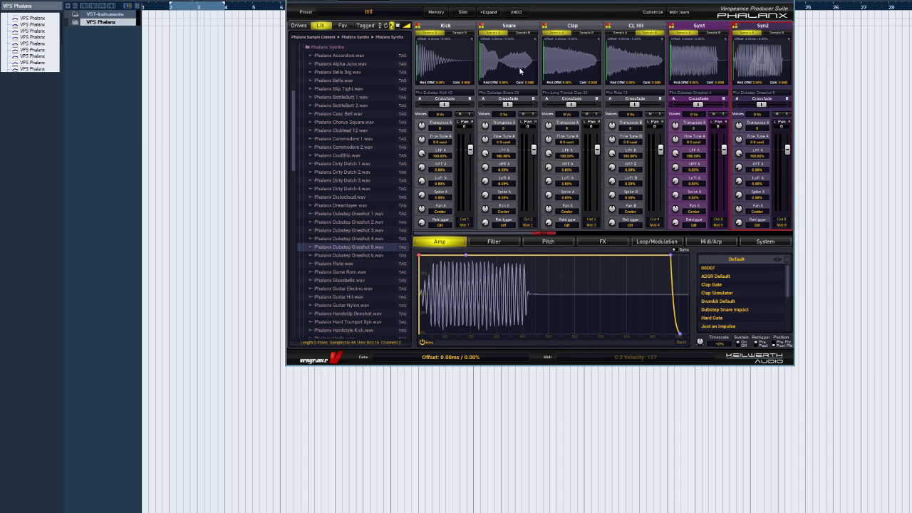
- Add six MIDI tracks to the project
right_click(108, 35)
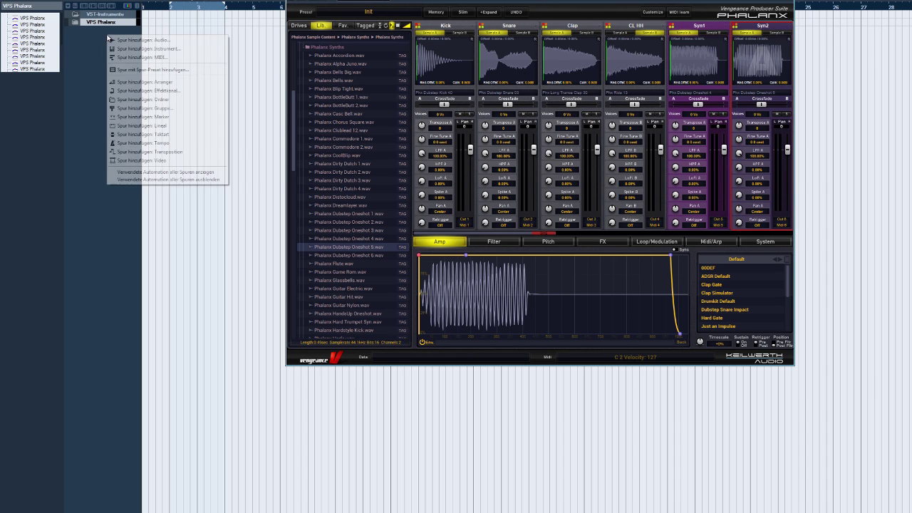
click(163, 59)
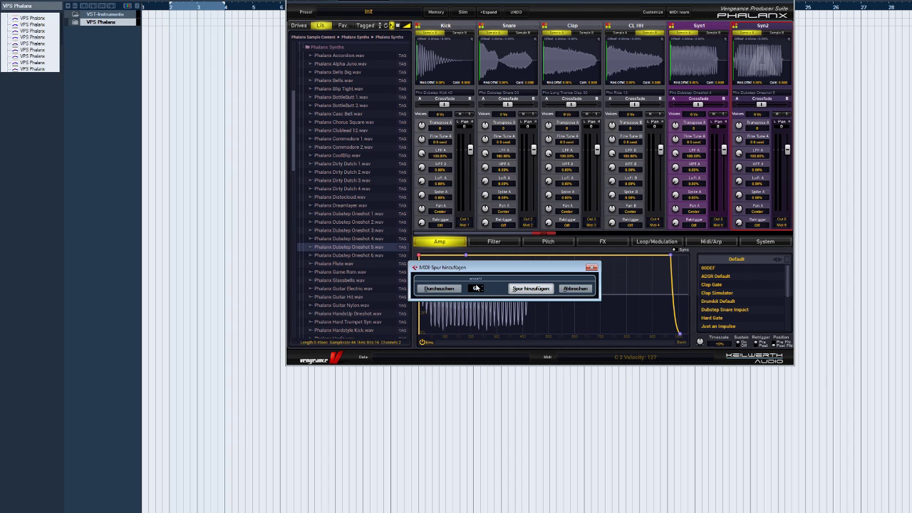
click(545, 291)
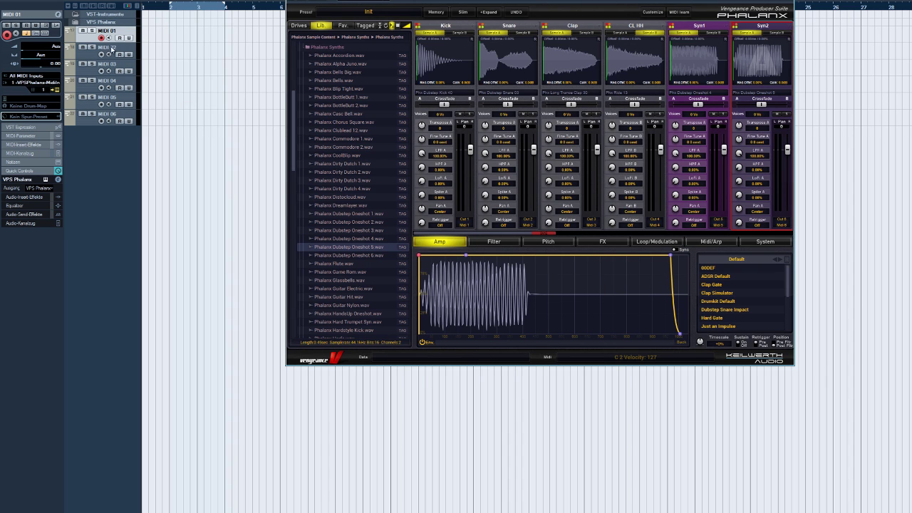
- Rename the first three MIDI tracks Kick, Snare and Clap
double_click(111, 32)
key(Return)
click(83, 55)
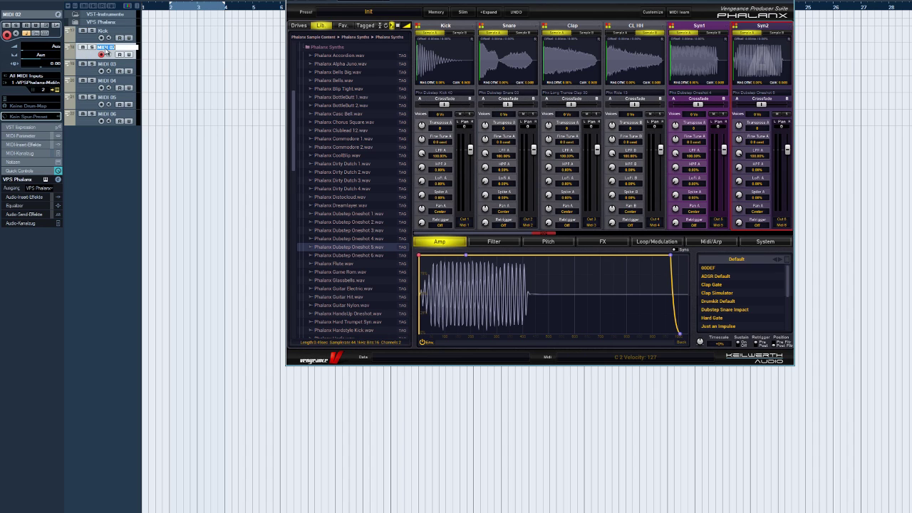
text(Snare)
key(Return)
click(96, 72)
double_click(110, 65)
text(Cl)
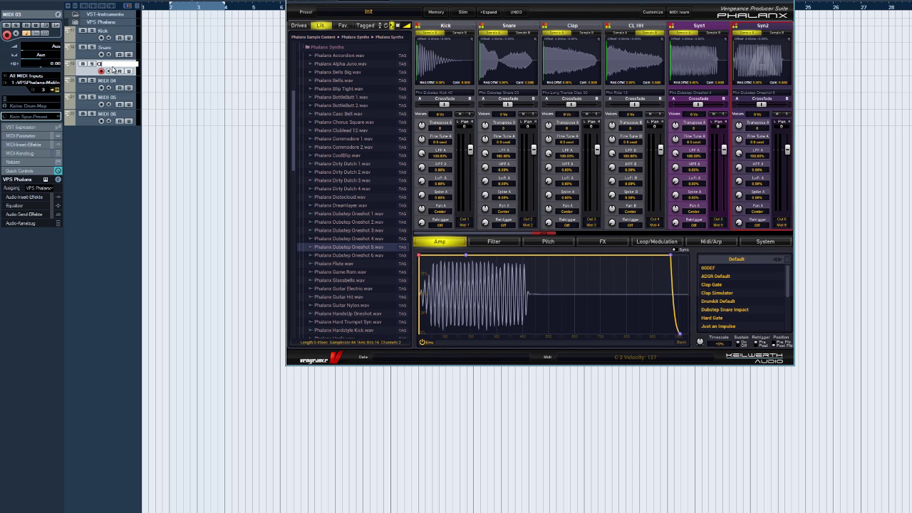
text(ap)
key(Return)
- Rename the remaining three MIDI tracks CLHH, Syn1 and Syn2
click(111, 81)
double_click(111, 81)
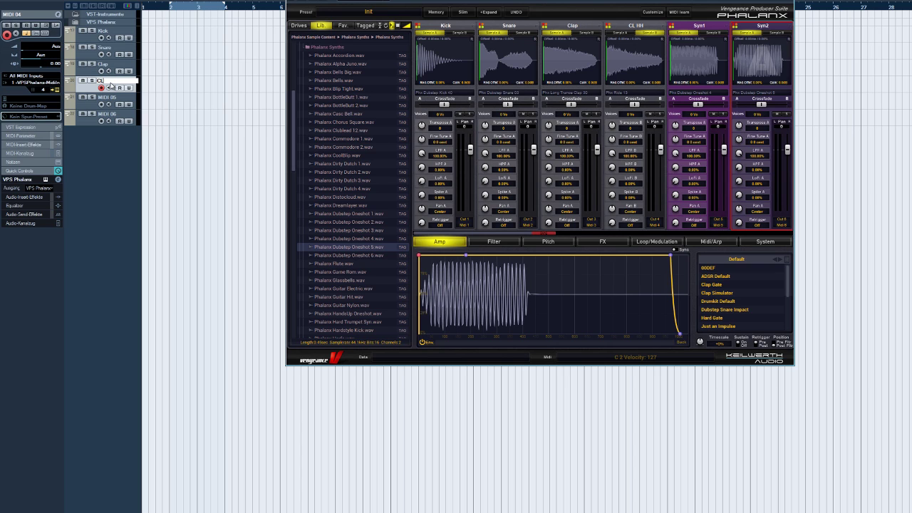
text(HH)
key(Return)
double_click(118, 97)
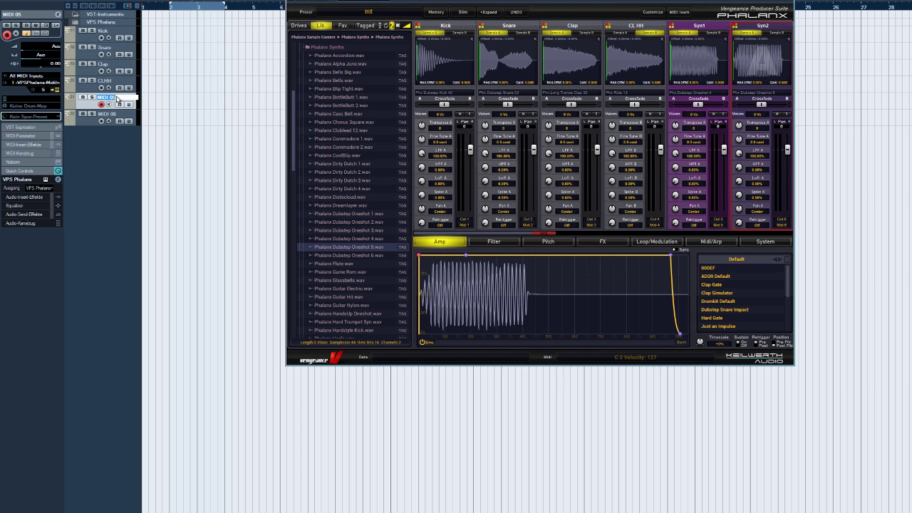
text(Sym1)
key(Return)
click(117, 114)
text(Syn2)
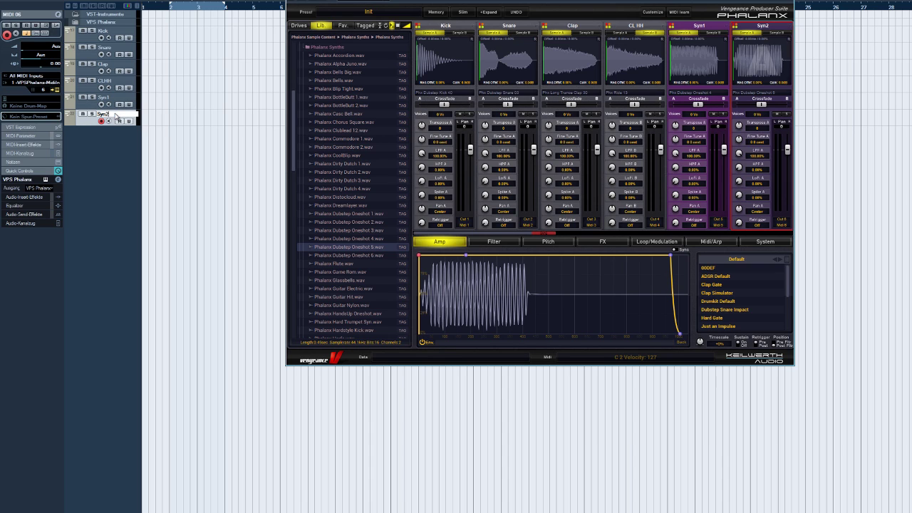
key(Return)
click(782, 226)
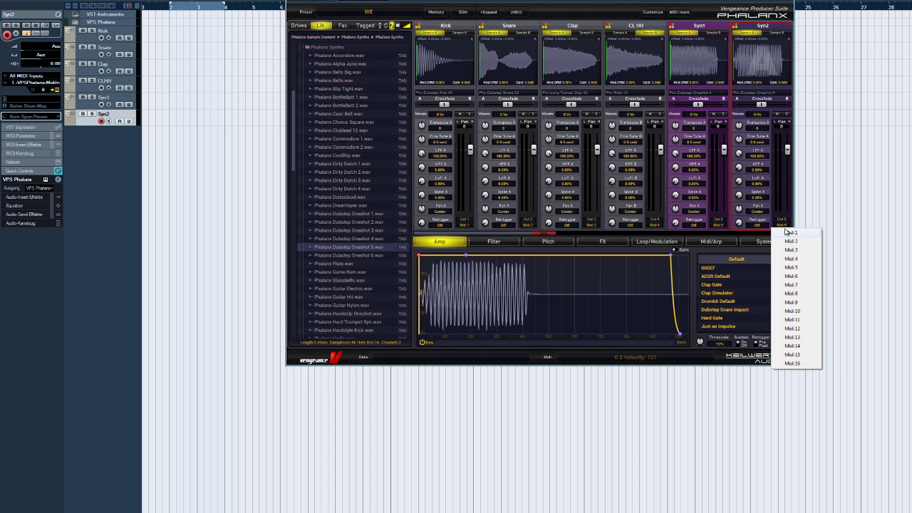
click(800, 278)
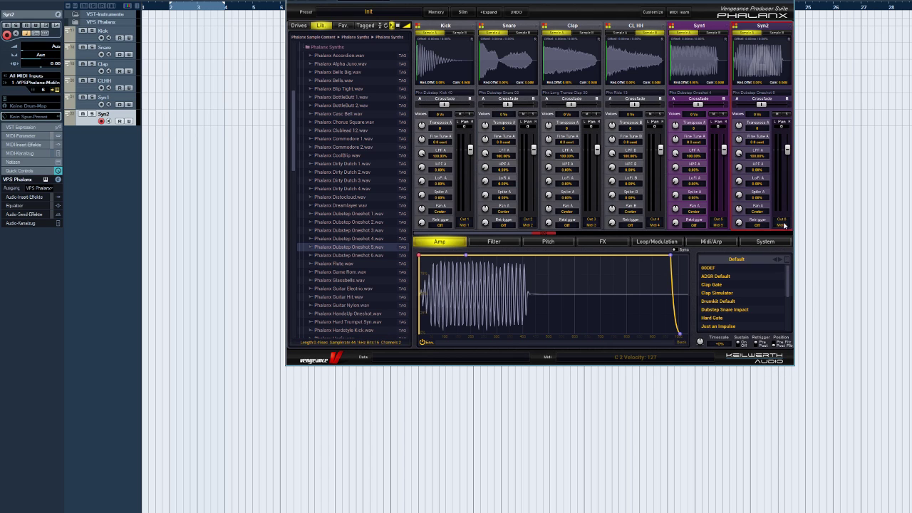
click(445, 27)
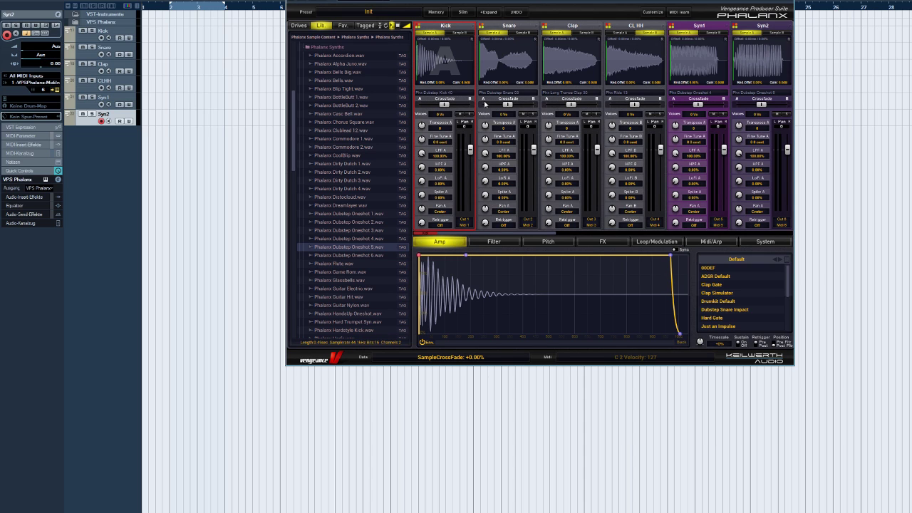
click(100, 40)
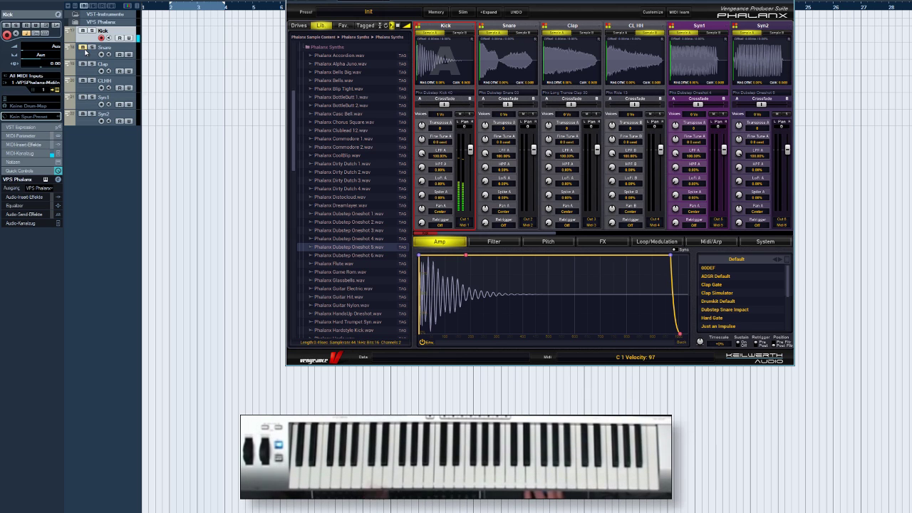
click(86, 52)
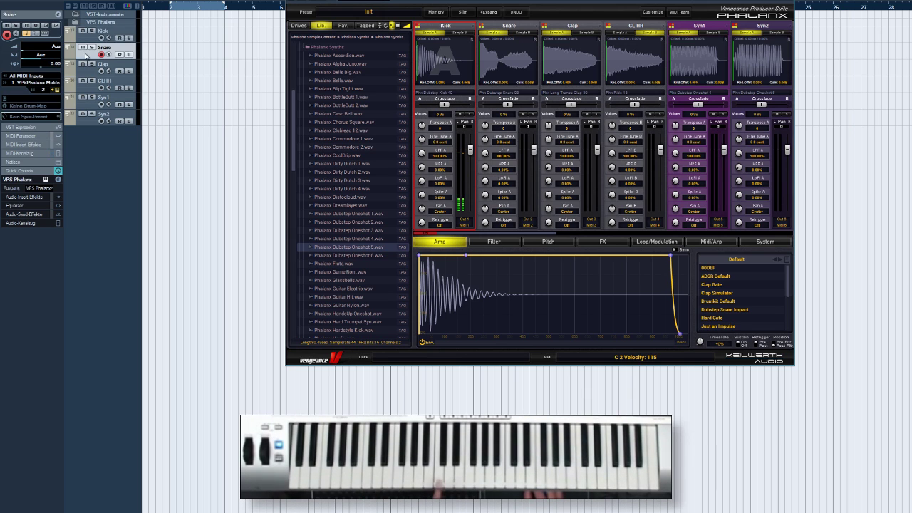
click(89, 73)
key(Down)
key(Down)
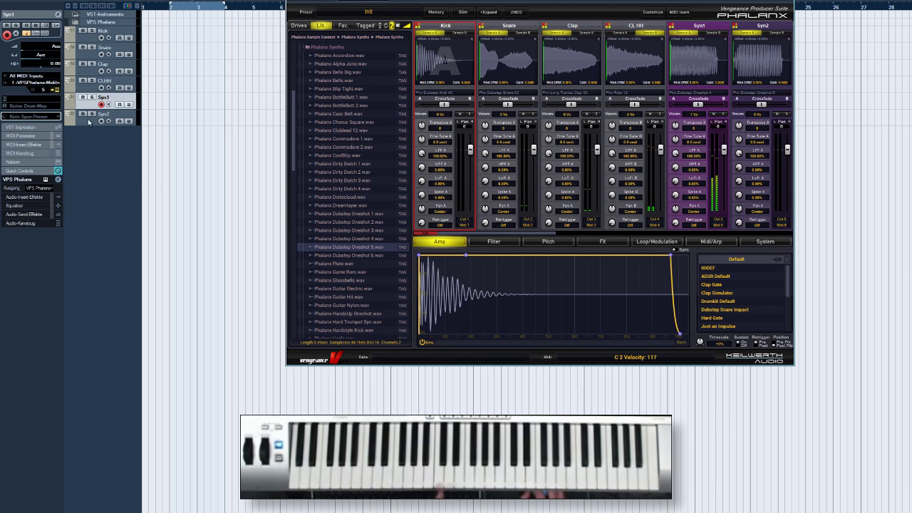
key(Down)
click(94, 32)
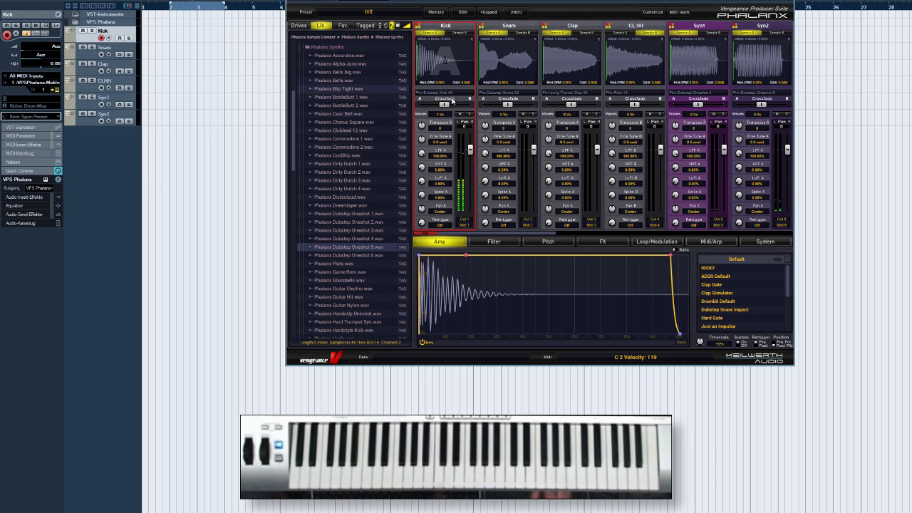
- Create the Kick part and draw four C2 kick hits
double_click(195, 35)
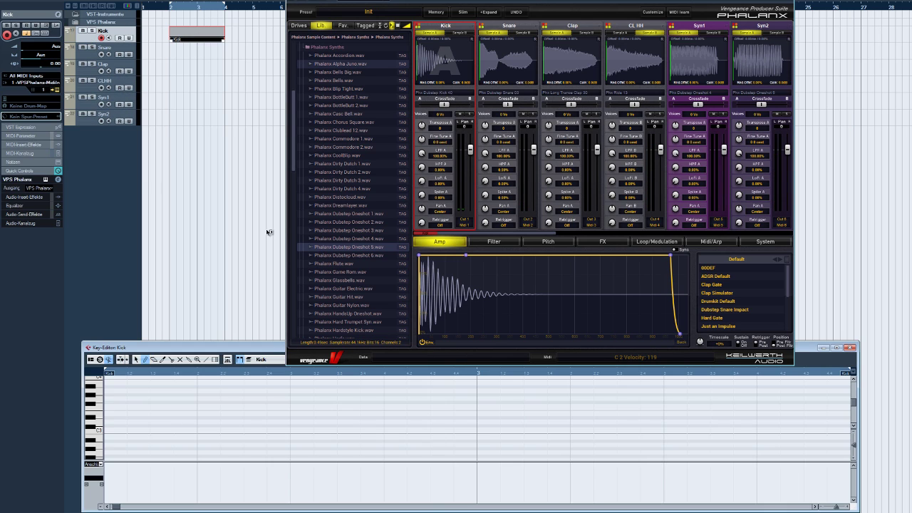
click(412, 429)
click(491, 429)
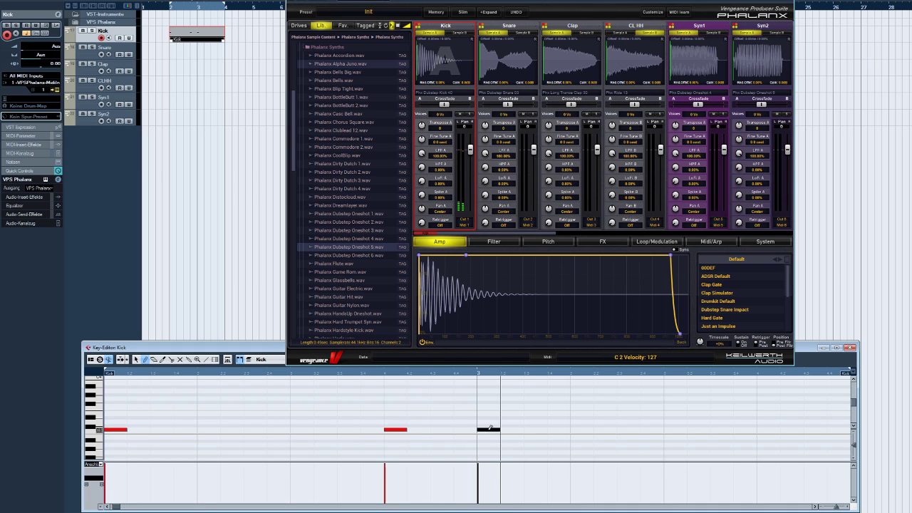
click(674, 429)
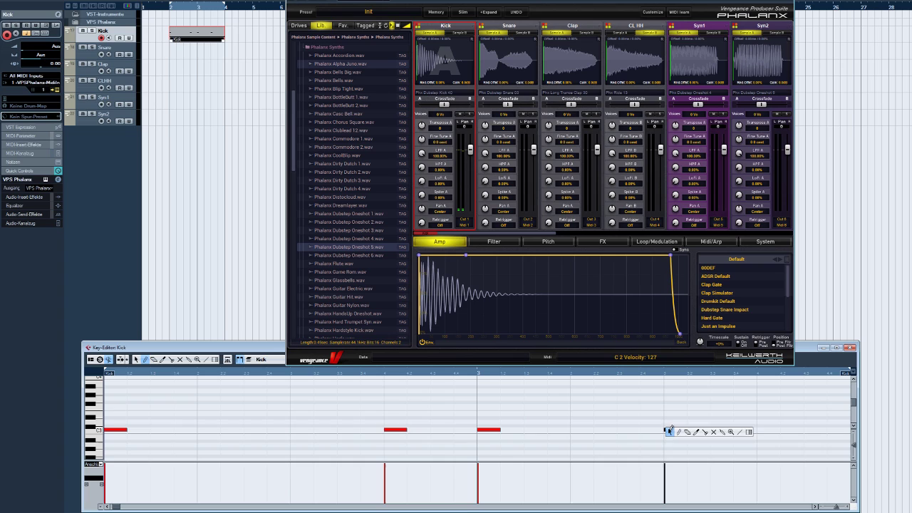
click(630, 430)
click(850, 348)
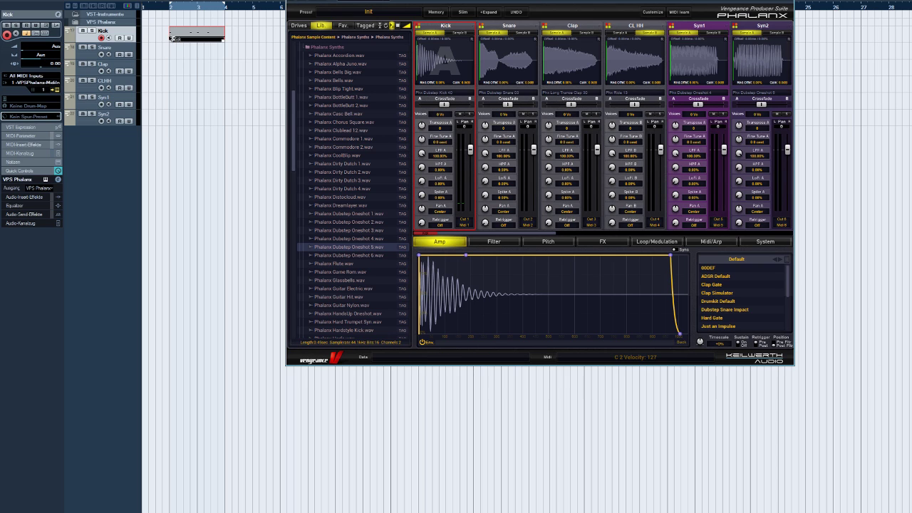
- Create a Snare part with two long C2 notes
click(98, 56)
double_click(172, 56)
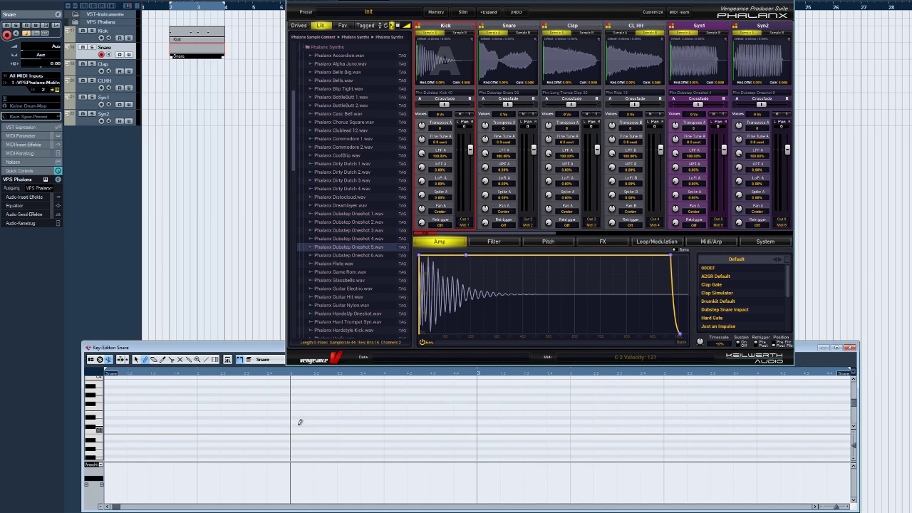
key(8)
click(300, 429)
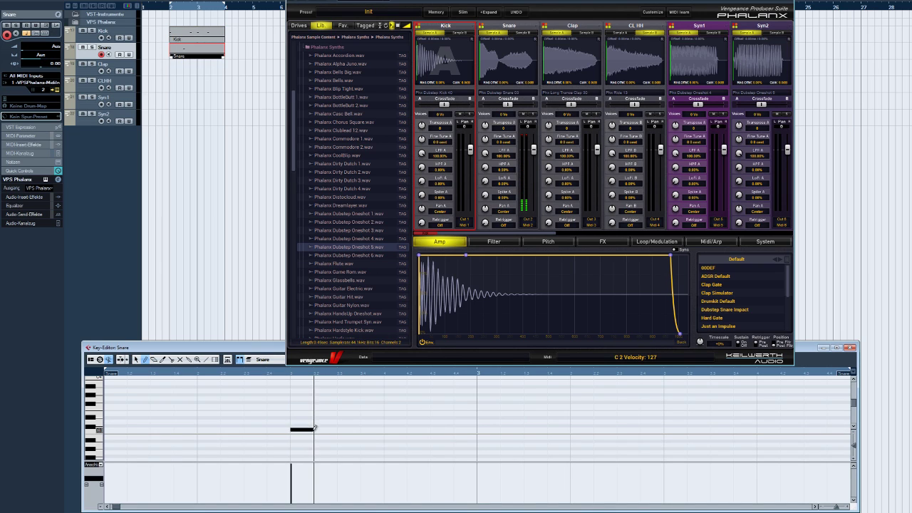
drag(300, 429, 391, 428)
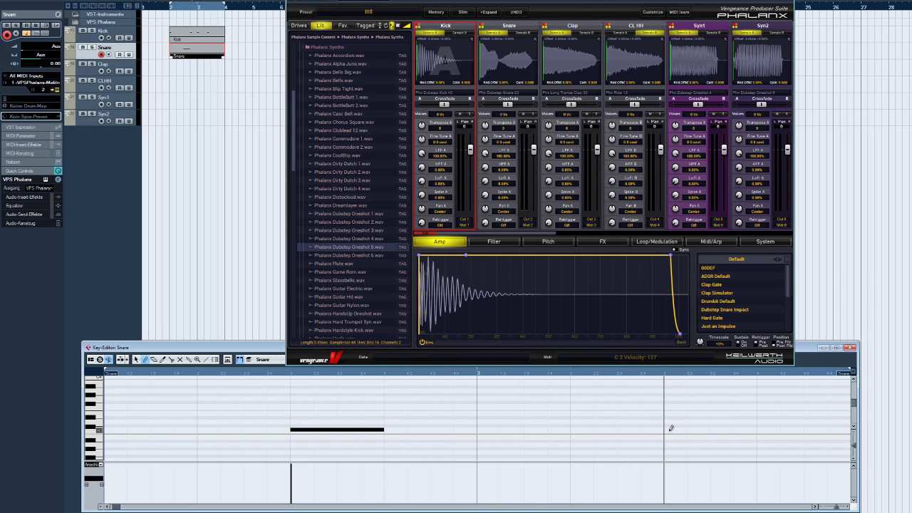
drag(669, 430, 754, 430)
click(850, 348)
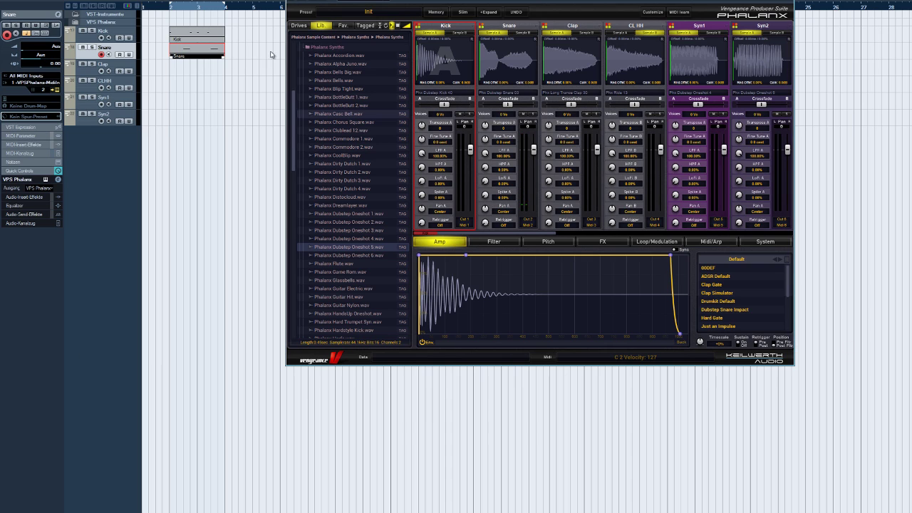
- Create a Clap part with one long C2 note stretched toward the end
click(142, 73)
double_click(190, 71)
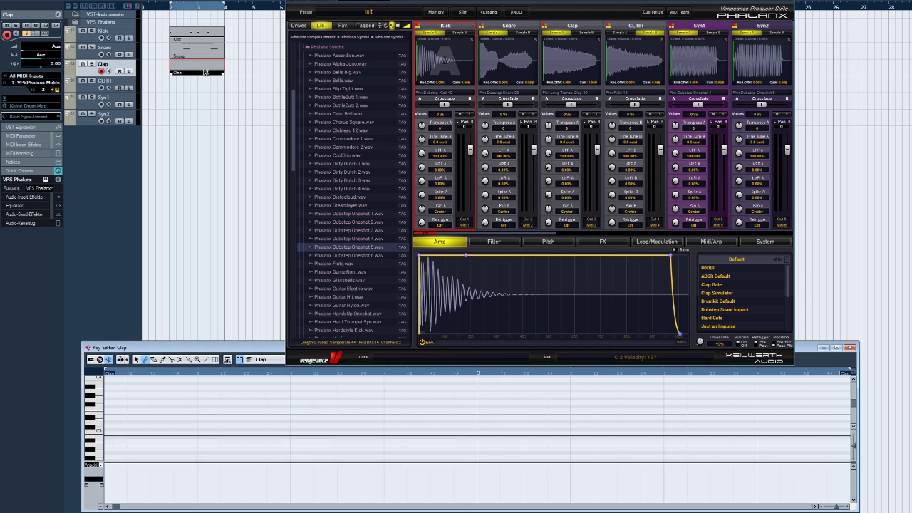
click(676, 430)
drag(677, 429, 827, 430)
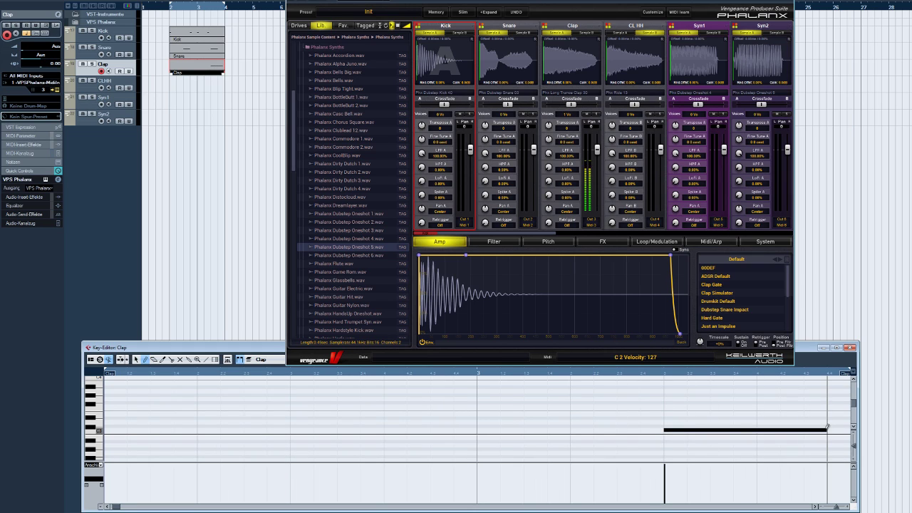
click(850, 348)
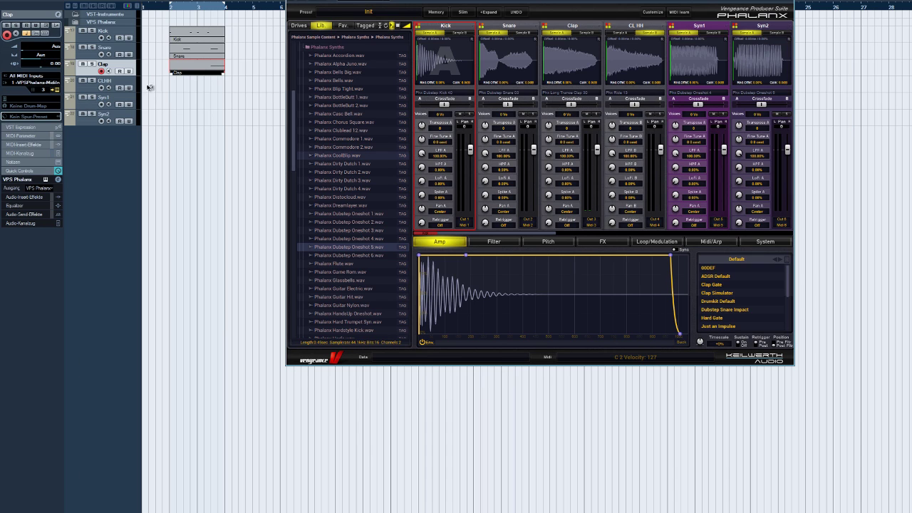
- Create a CLHH part filled with a steady row of painted hi-hat notes
click(83, 87)
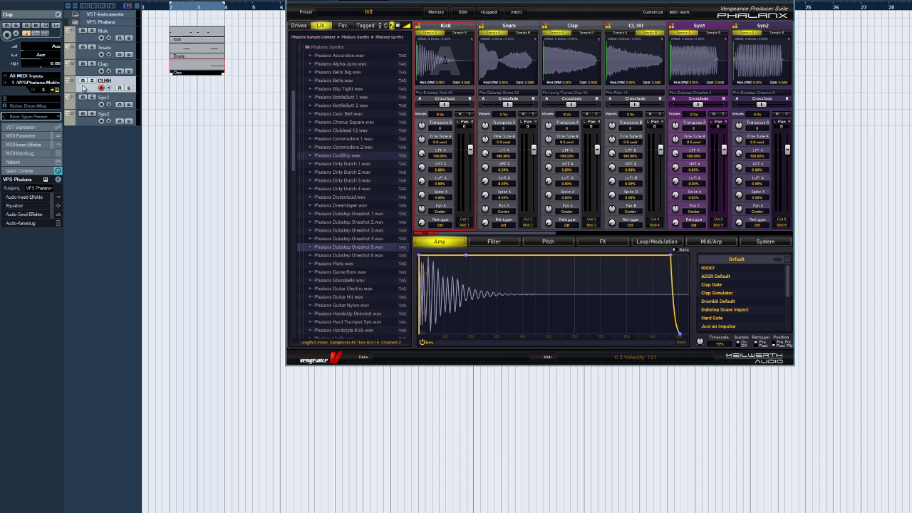
double_click(187, 89)
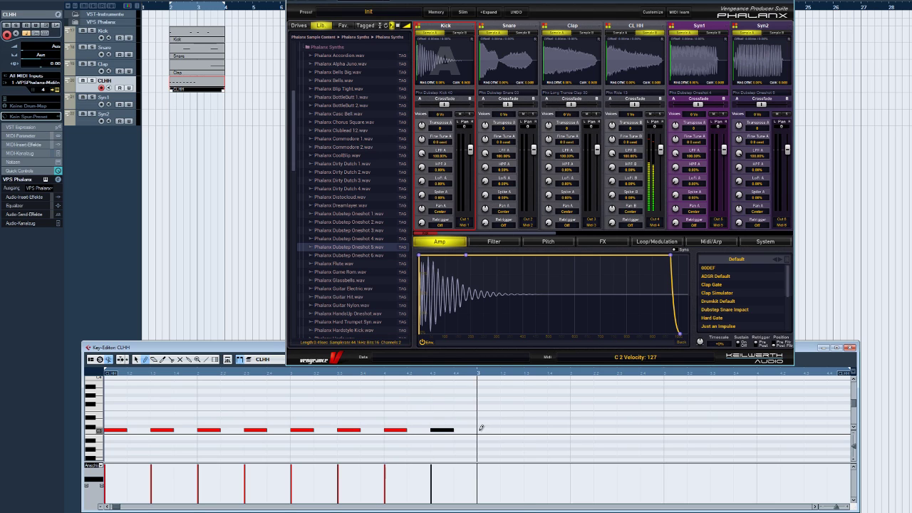
drag(587, 430, 624, 430)
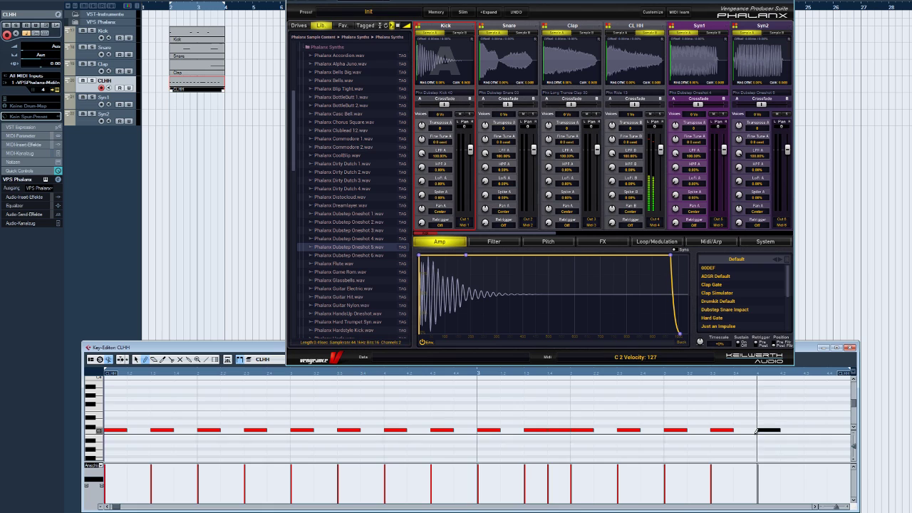
click(850, 347)
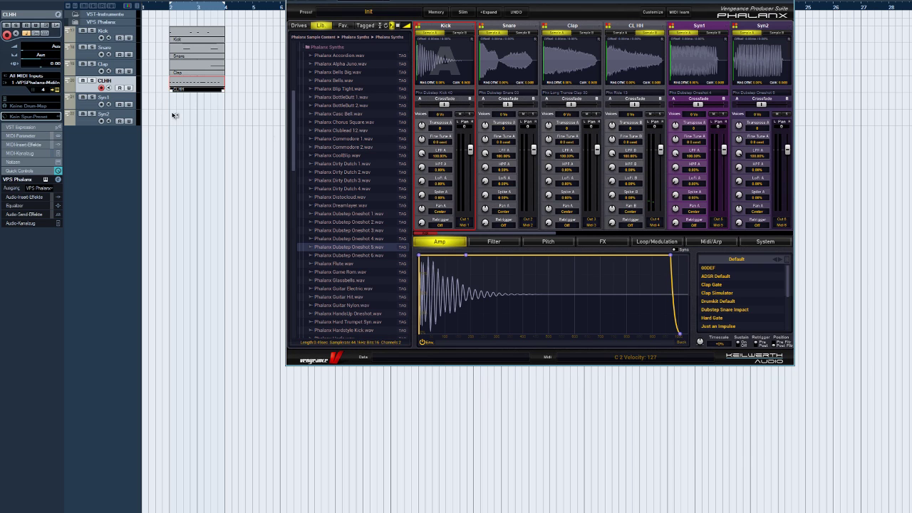
click(89, 104)
- Create the Syn1 part with a long C2 note and later C#2 note, previewing playback
double_click(188, 107)
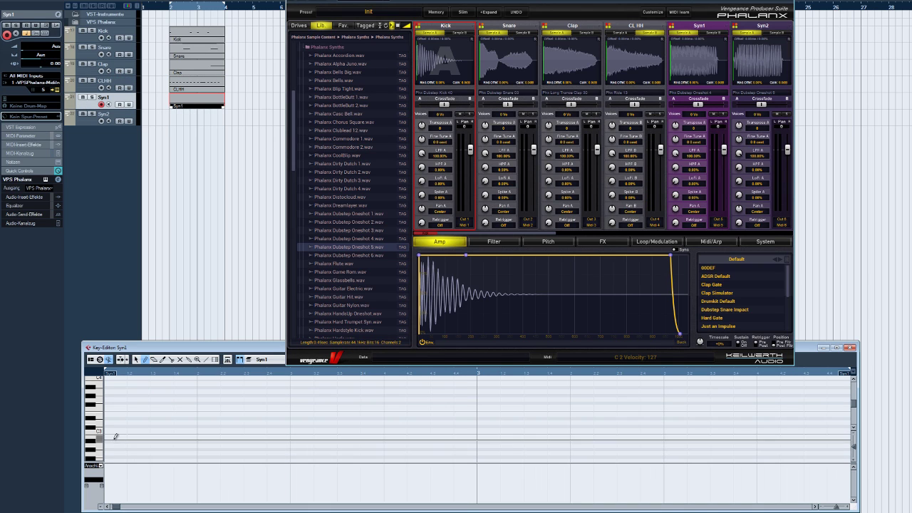
drag(110, 431, 123, 426)
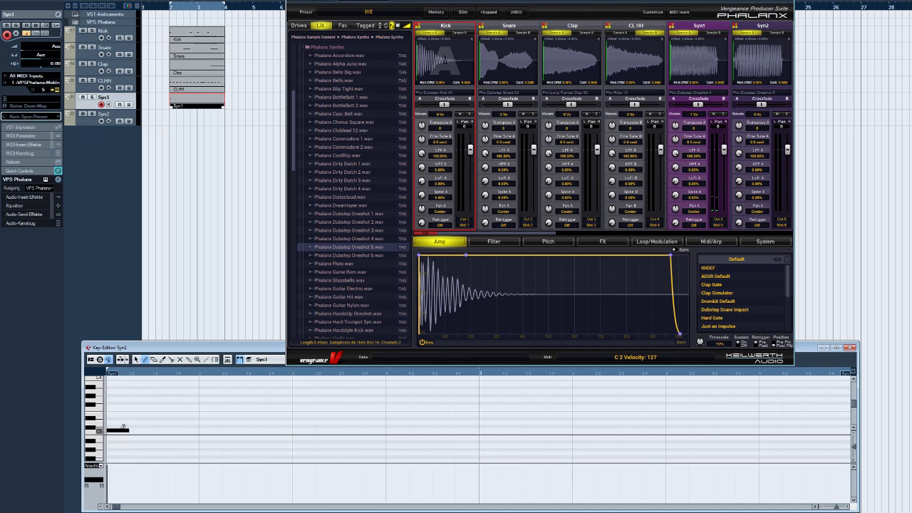
key(space)
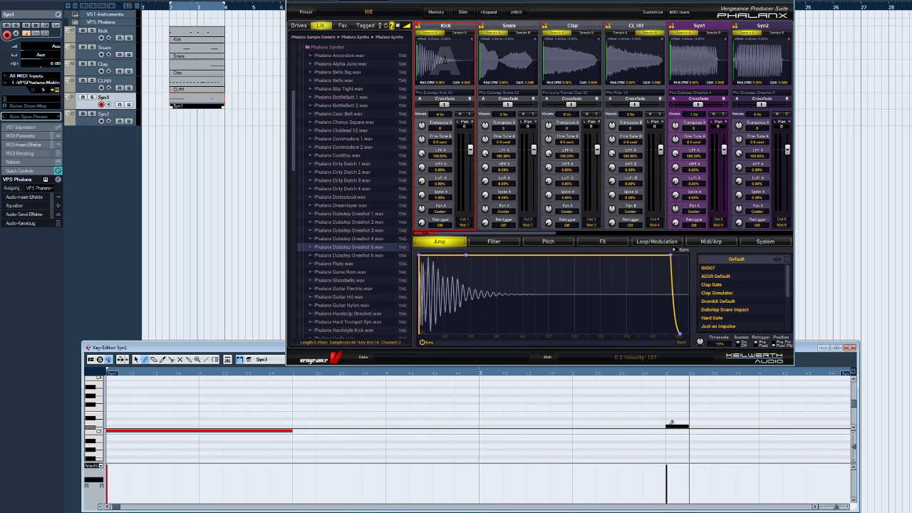
key(space)
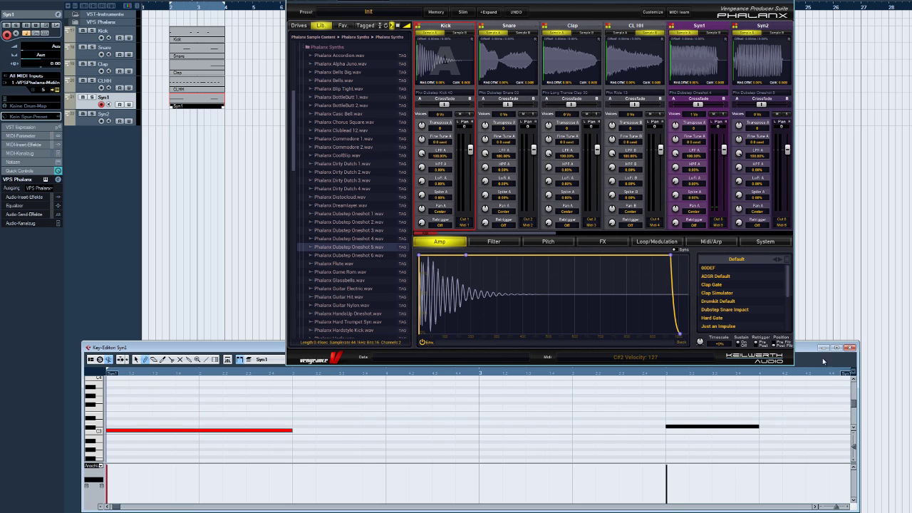
click(850, 348)
click(93, 124)
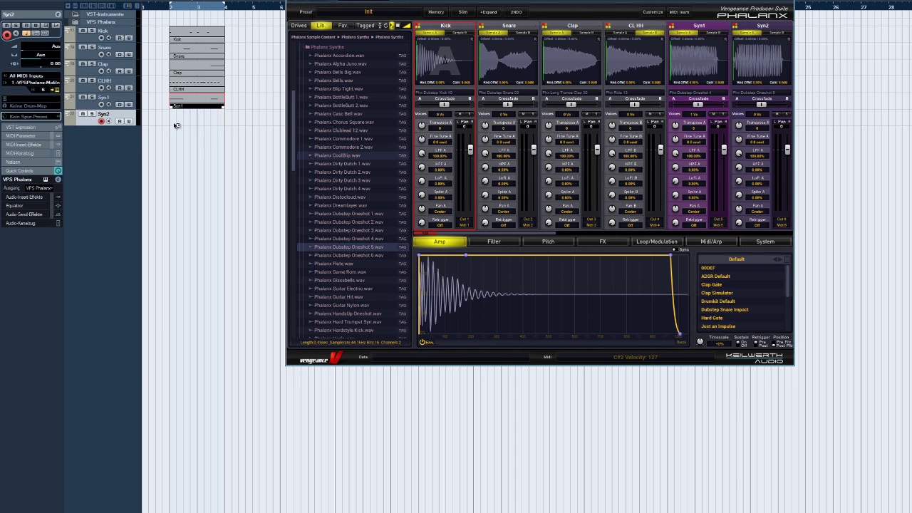
- Create the Syn2 part with a long C2 note, a lower note and a final note to the end
double_click(194, 122)
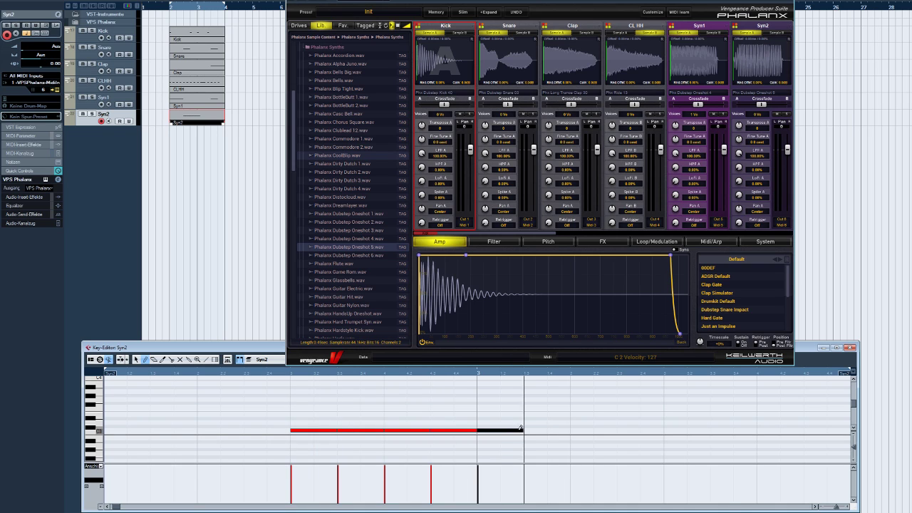
drag(571, 442, 650, 439)
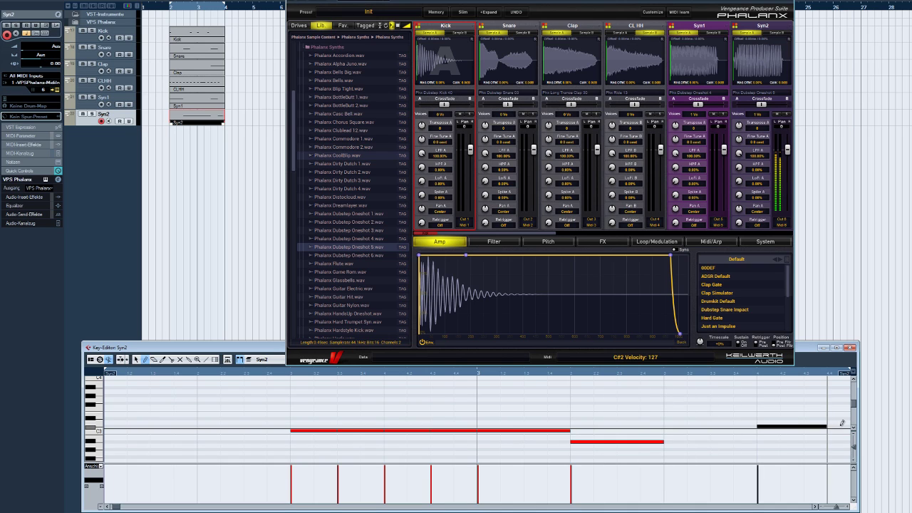
drag(842, 423, 851, 425)
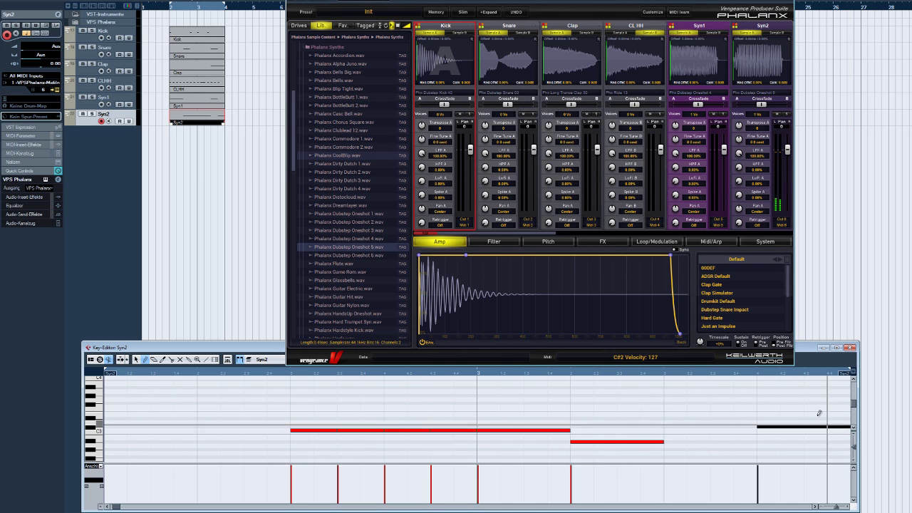
click(849, 348)
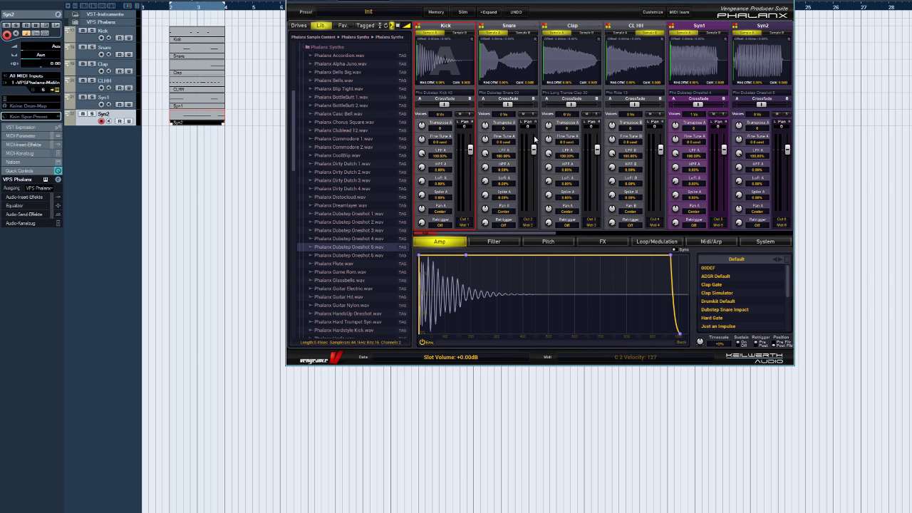
- With the pattern playing, lengthen the amp-envelope release on the CL HH, Snare and Clap slots
key(space)
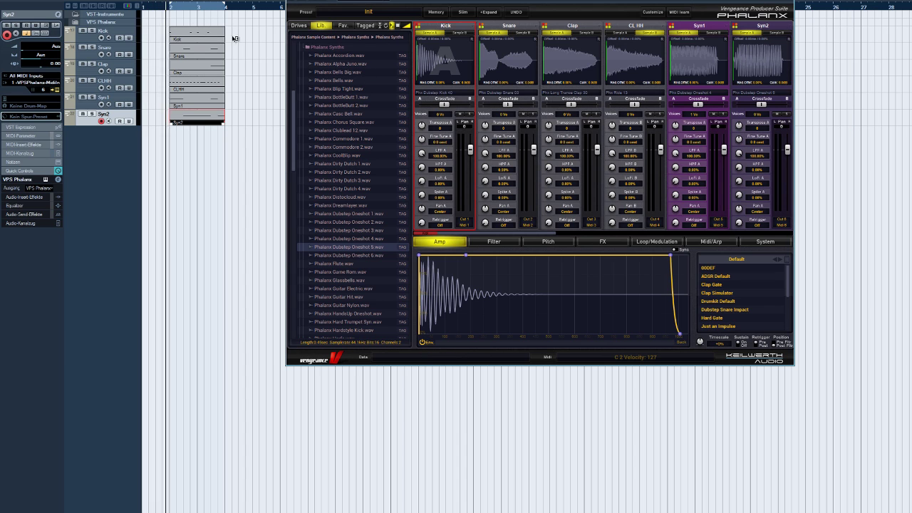
click(657, 168)
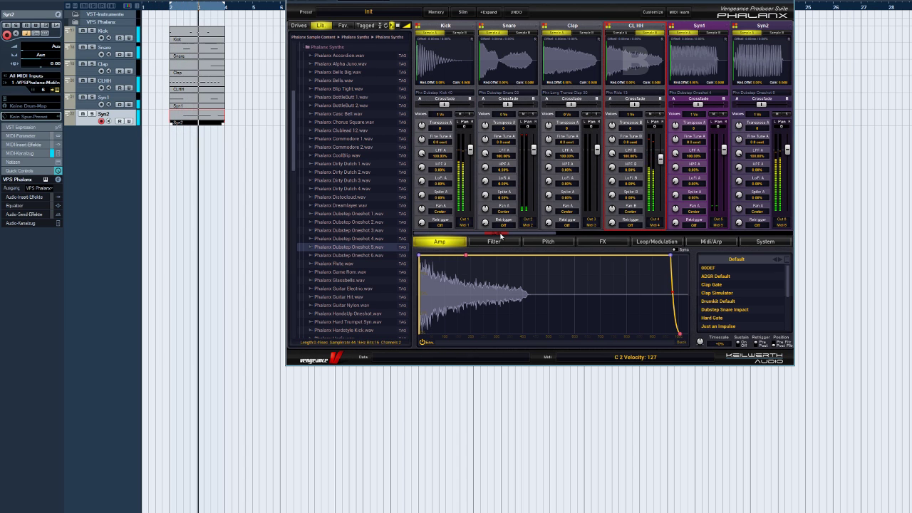
drag(681, 339, 665, 296)
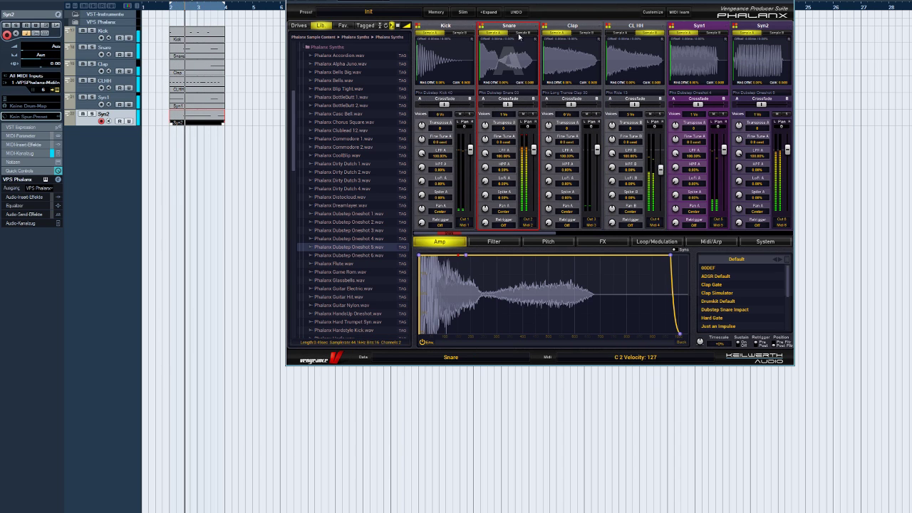
drag(681, 337, 663, 313)
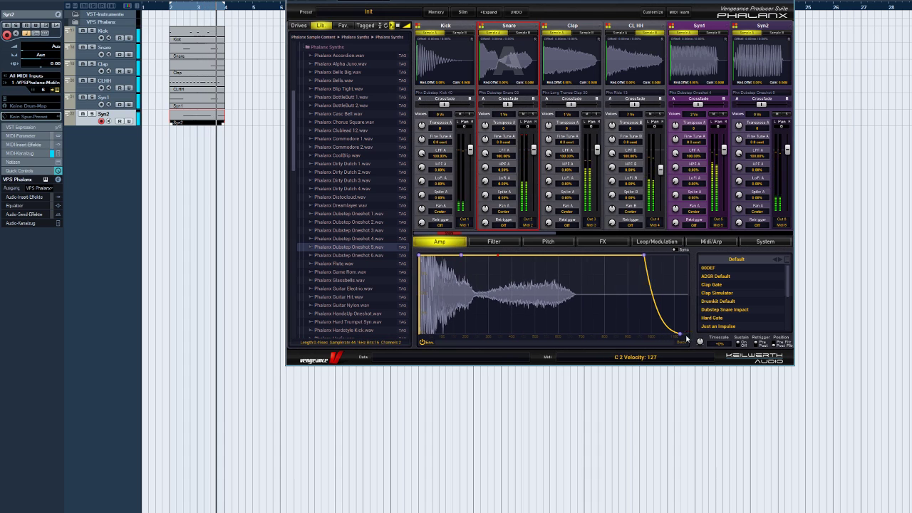
click(565, 25)
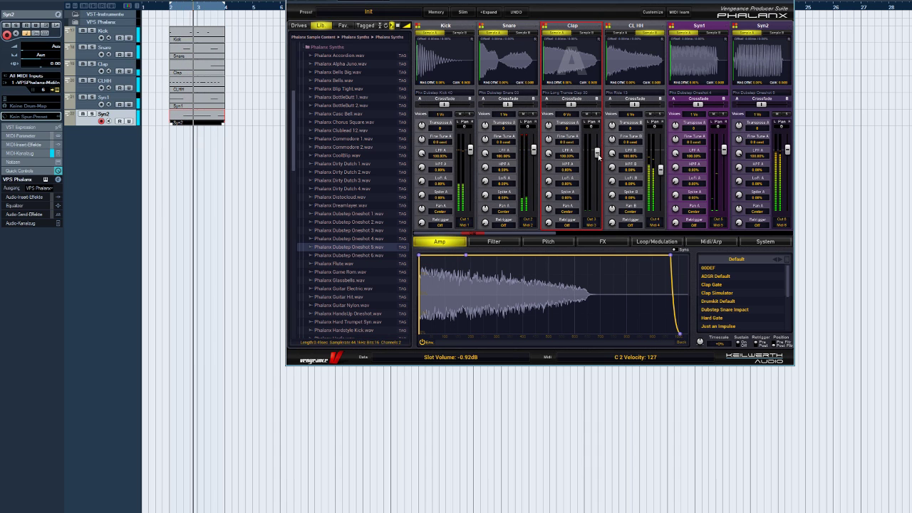
drag(681, 335, 686, 332)
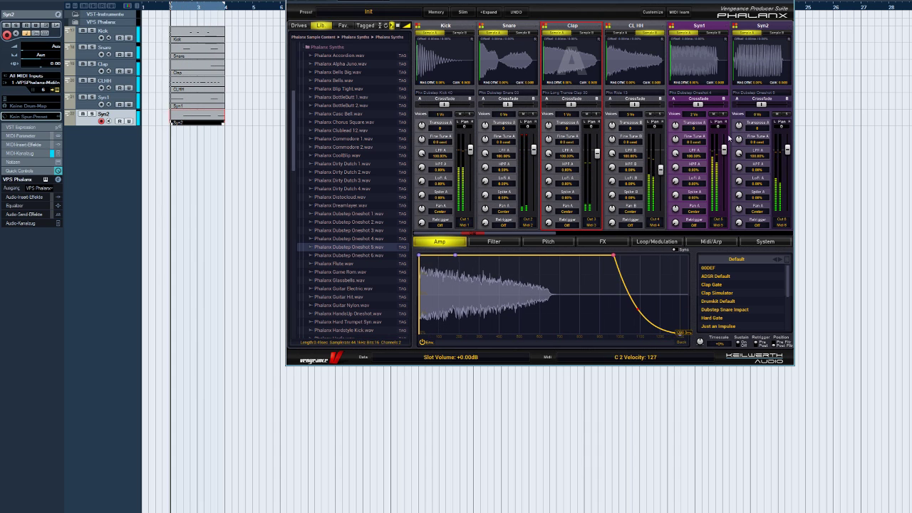
click(724, 150)
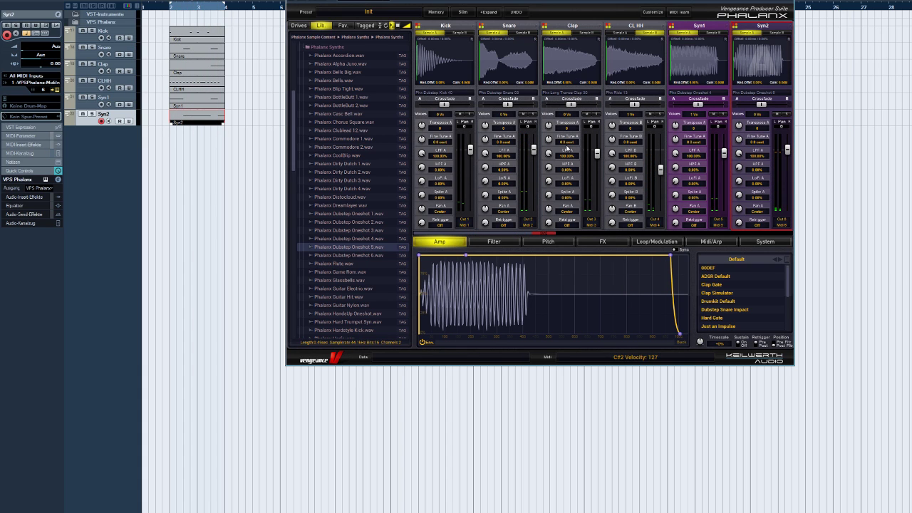
- Add a Delay effect to the CL HH sound's FX chain and solo it
click(660, 171)
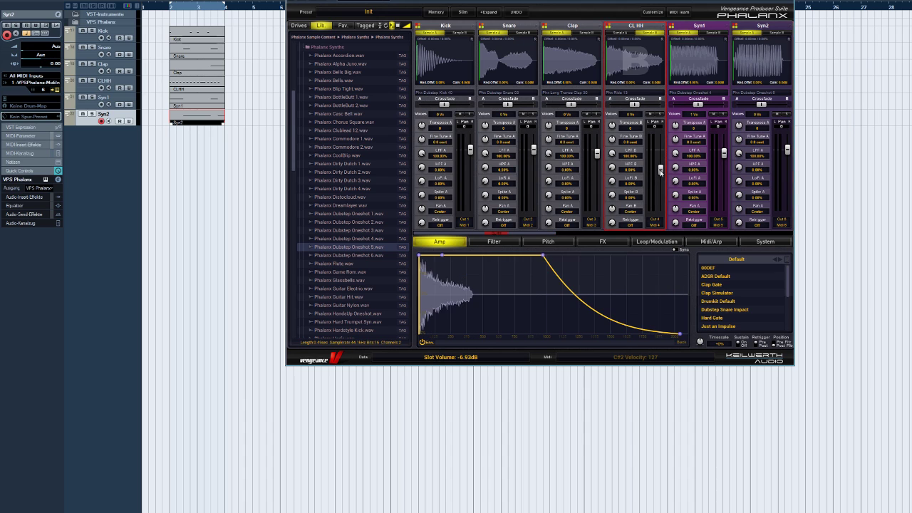
click(602, 241)
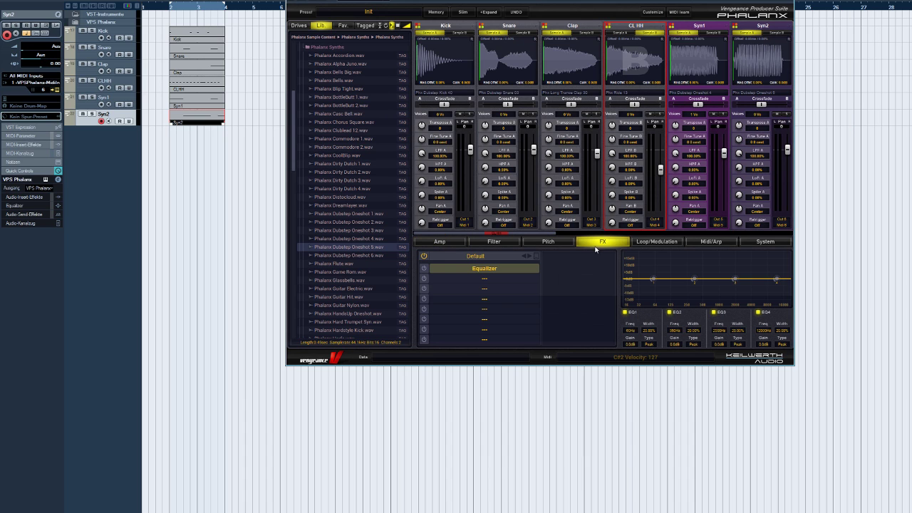
click(484, 283)
click(512, 298)
click(660, 114)
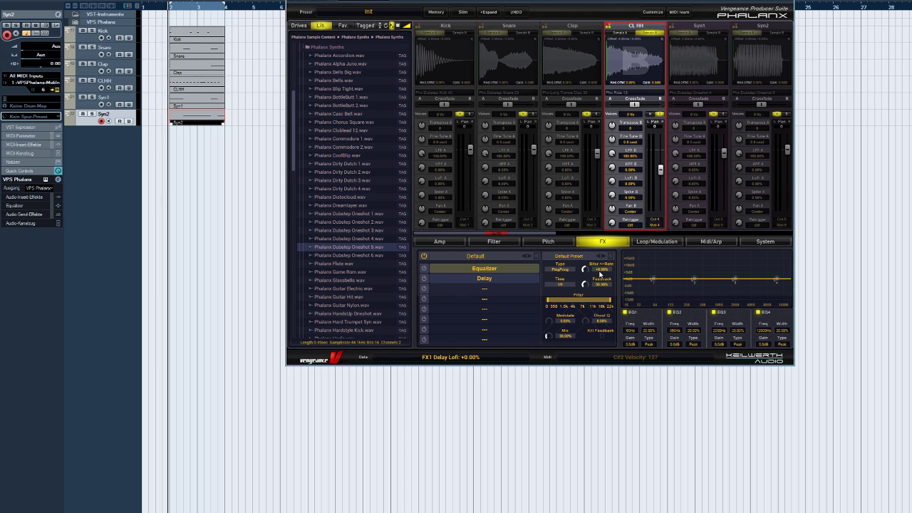
- Load the Tape Simulation delay preset and lower its mix to about 23%
click(605, 256)
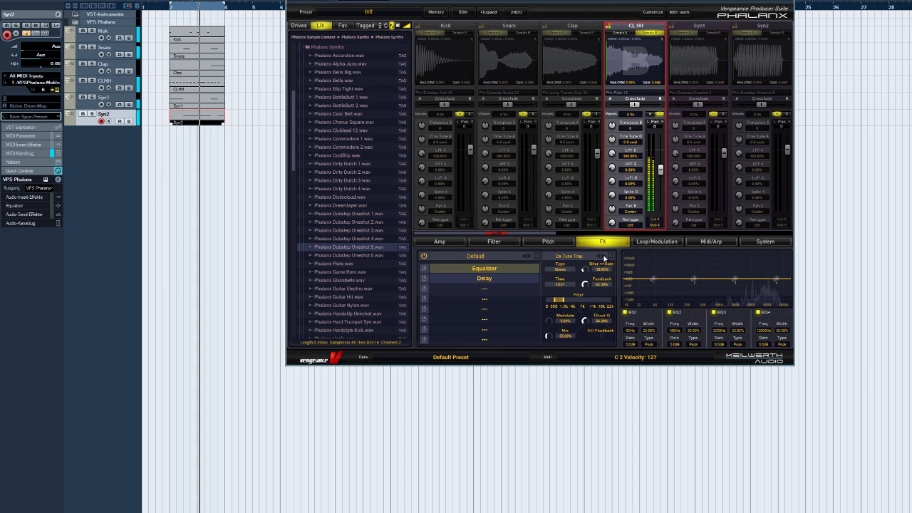
click(563, 256)
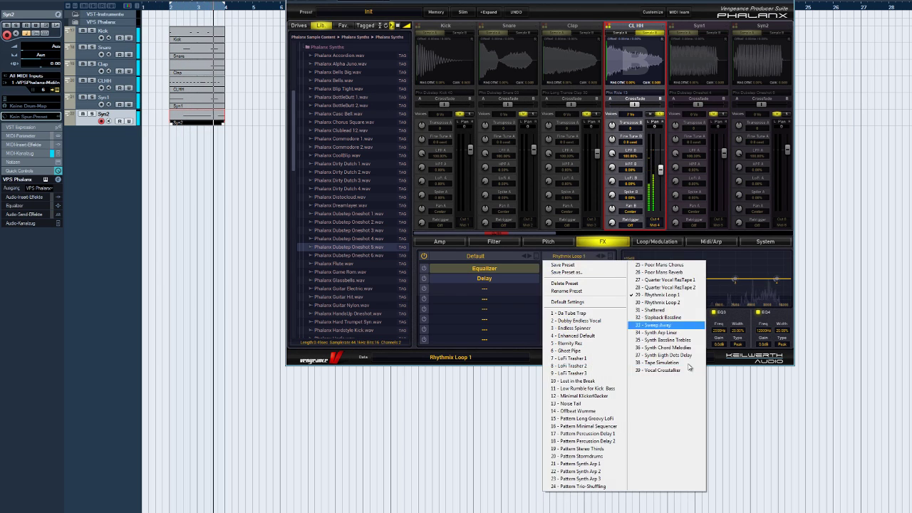
click(684, 363)
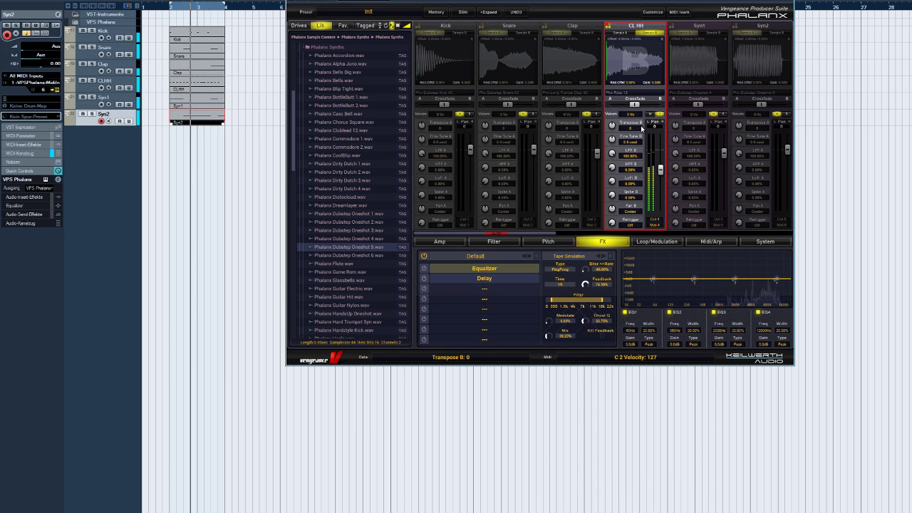
drag(547, 336, 548, 344)
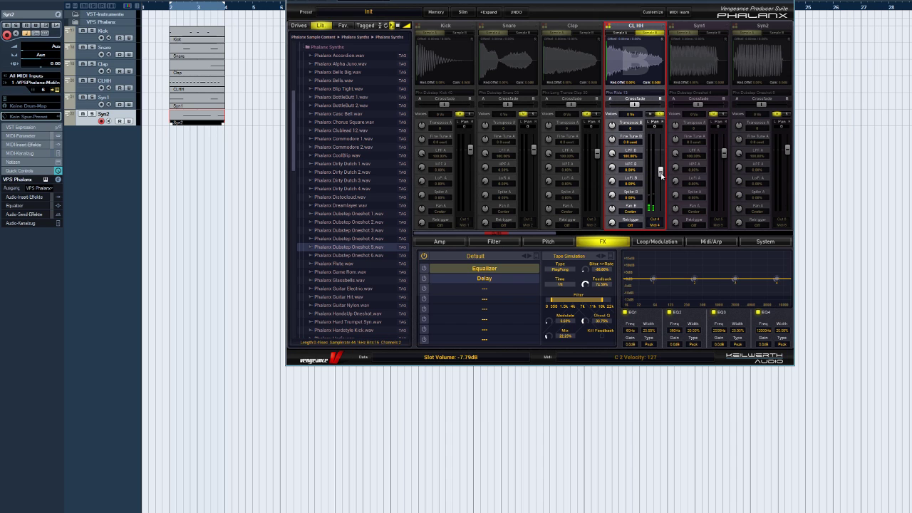
- Solo the Clap sound and put an AA Reverb in its second FX slot
click(581, 37)
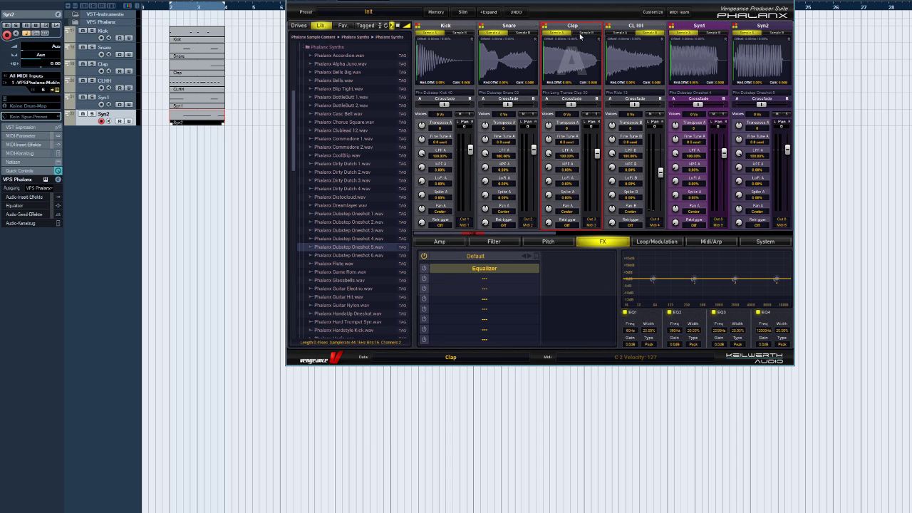
click(593, 115)
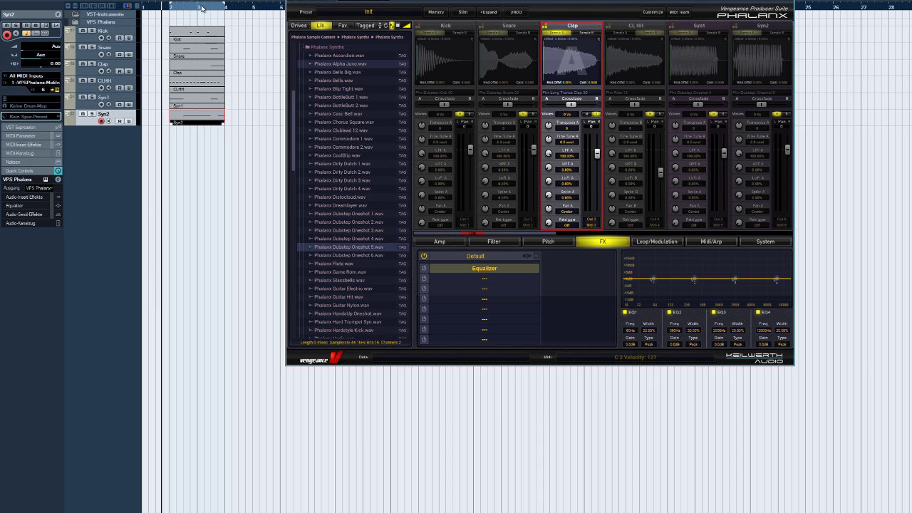
click(478, 279)
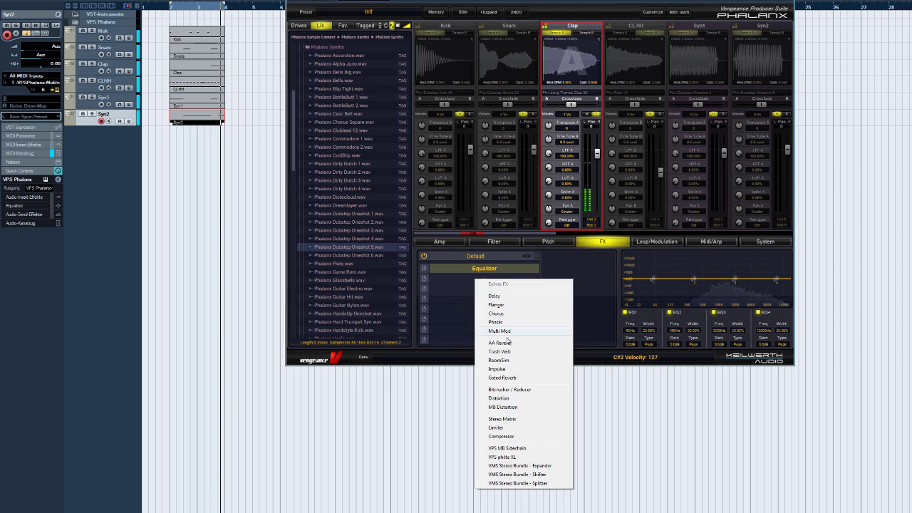
click(500, 343)
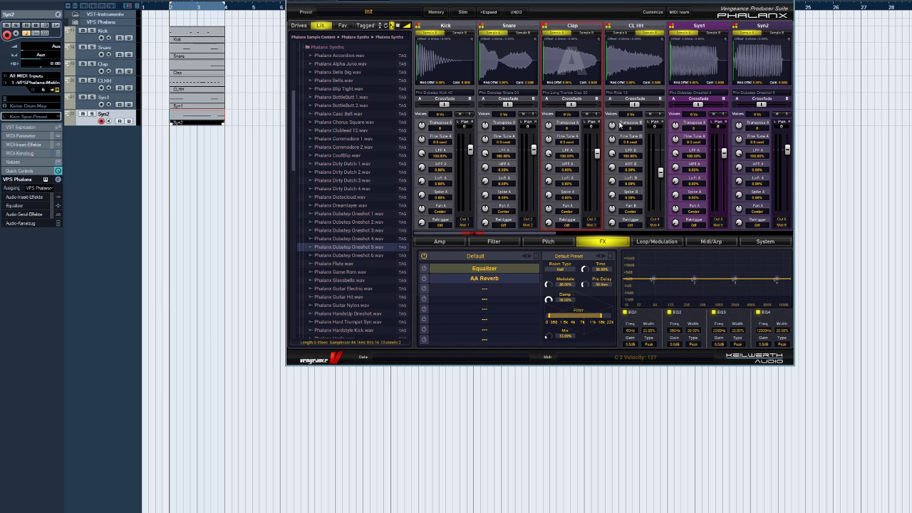
- Set Syn1's Transpose to -12 semitones
click(680, 132)
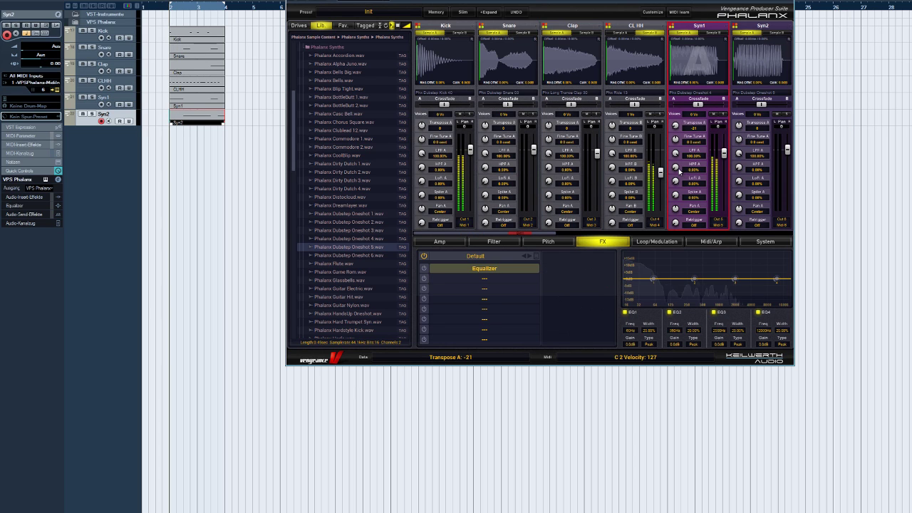
drag(680, 171, 675, 152)
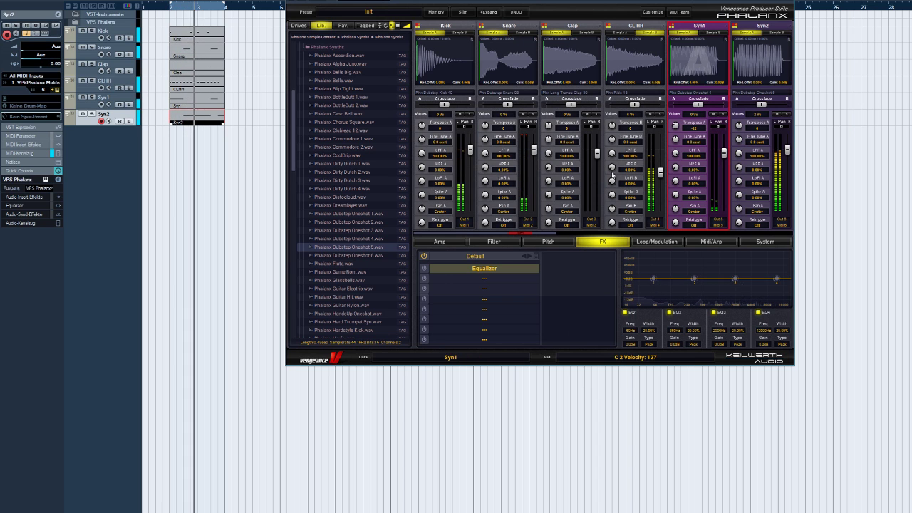
click(560, 243)
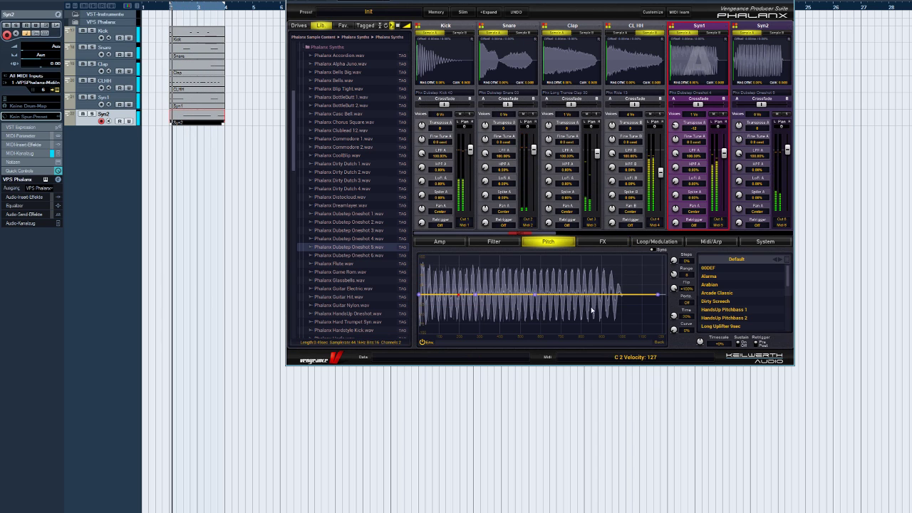
- Reshape Syn1's pitch envelope into a late dip to −100% that rises back up
mouse_move(492, 295)
mouse_down()
mouse_move(614, 300)
mouse_move(586, 296)
mouse_up()
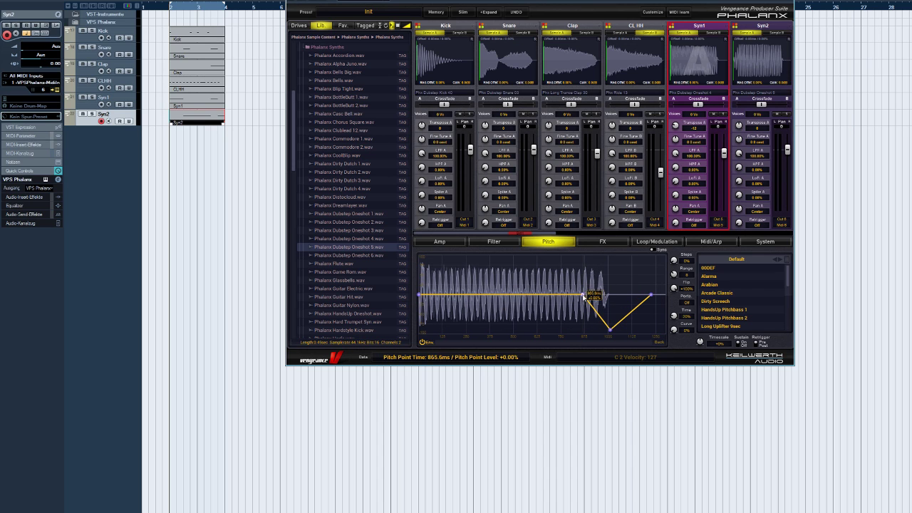
mouse_move(583, 295)
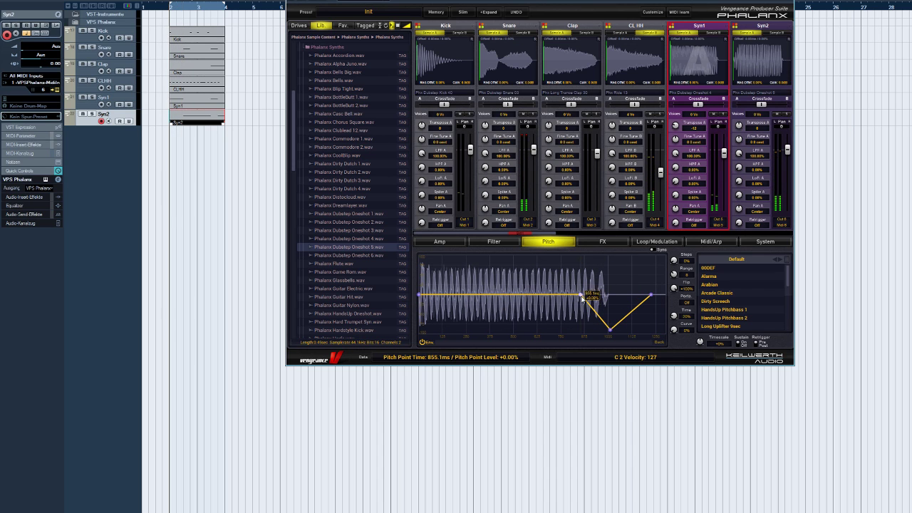
mouse_move(558, 295)
mouse_down()
mouse_move(547, 294)
mouse_move(583, 300)
mouse_move(526, 295)
mouse_up()
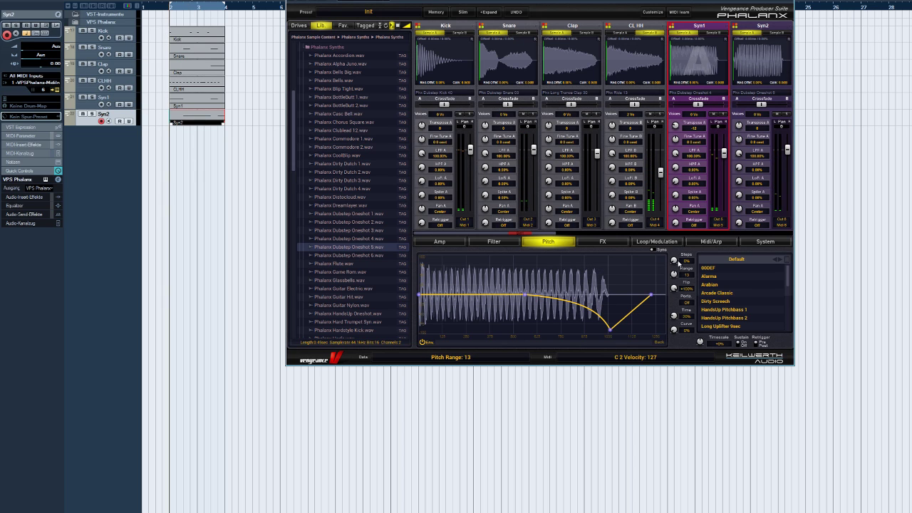
drag(527, 295, 559, 296)
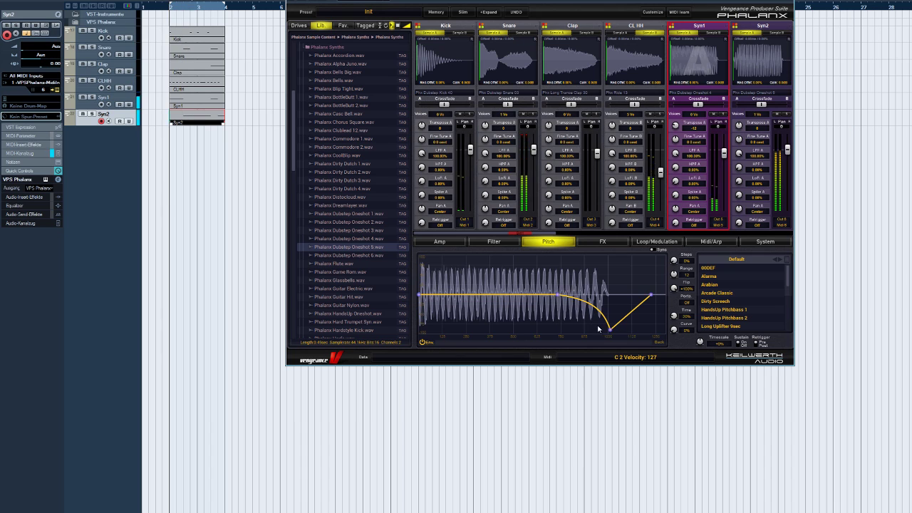
drag(610, 330, 602, 336)
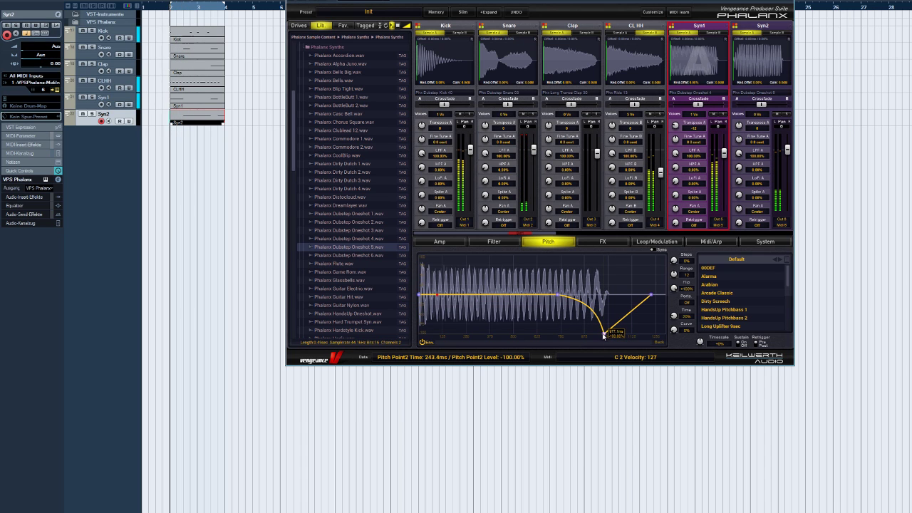
drag(652, 294, 658, 295)
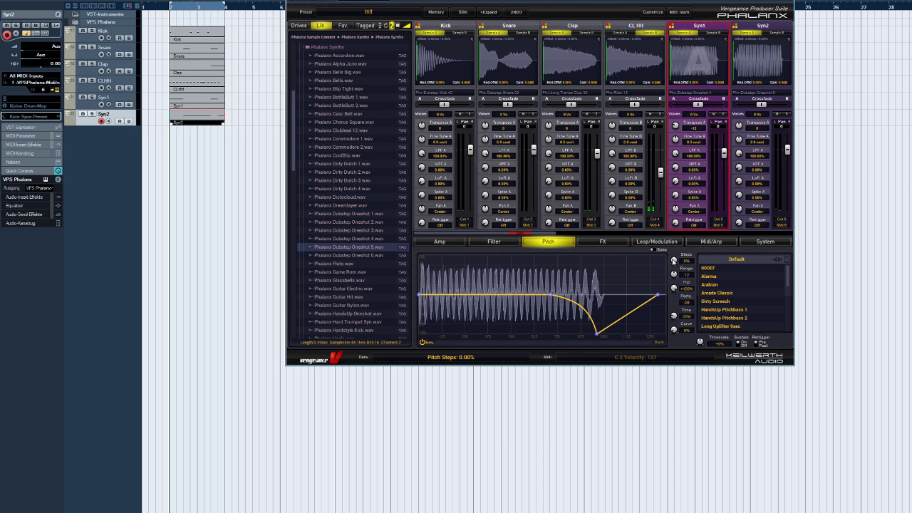
- Boost Syn1's equalizer with a low-mid peak near 271 Hz
click(621, 244)
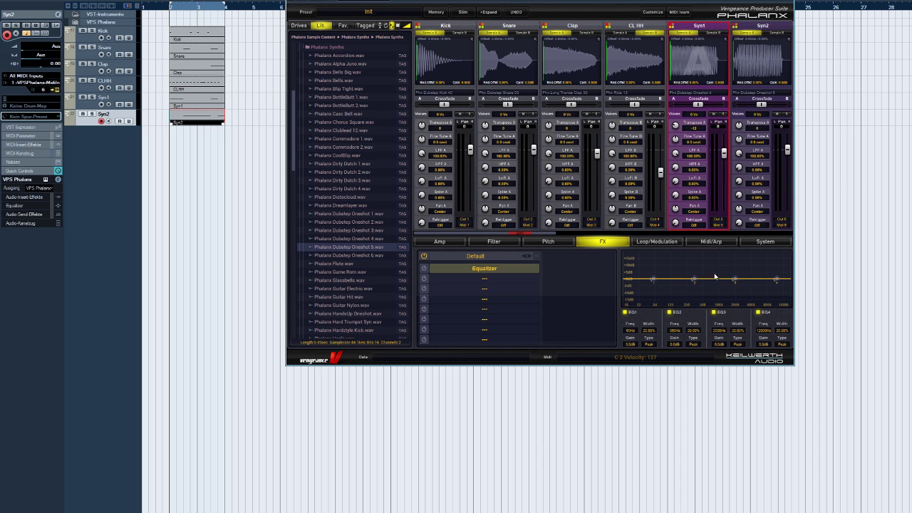
mouse_move(694, 279)
mouse_down()
mouse_move(684, 265)
mouse_move(751, 264)
mouse_move(763, 274)
mouse_up()
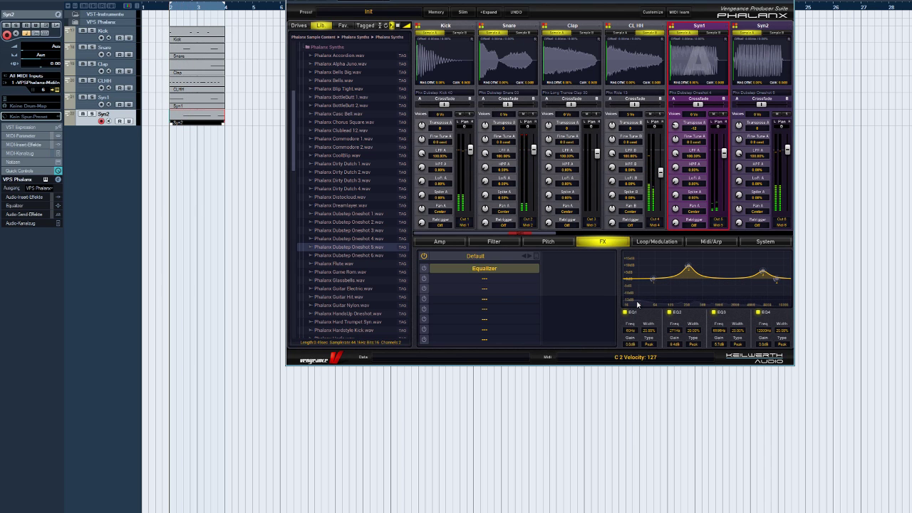